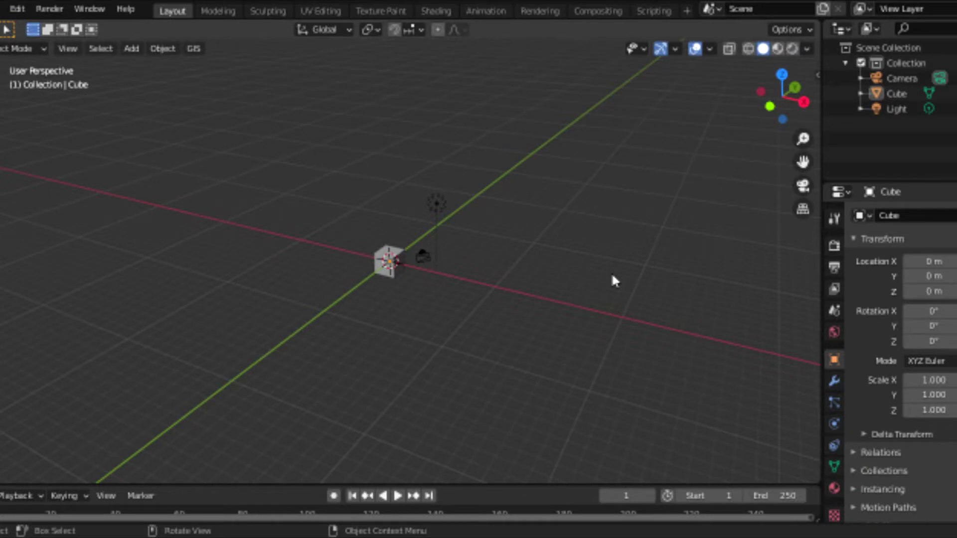
pyautogui.scroll(2, 613, 276)
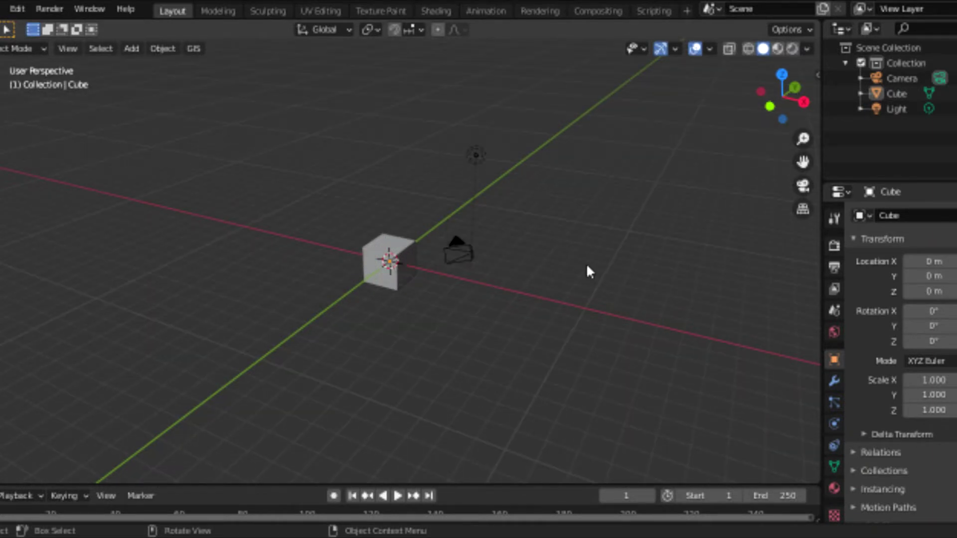
# Delete the light from the scene and select the cube
pyautogui.click(476, 156)
pyautogui.press('Delete')
pyautogui.scroll(1, 747, 296)
pyautogui.scroll(2, 717, 272)
pyautogui.scroll(2, 499, 214)
pyautogui.moveTo(499, 215); pyautogui.dragTo(597, 149, button='middle')
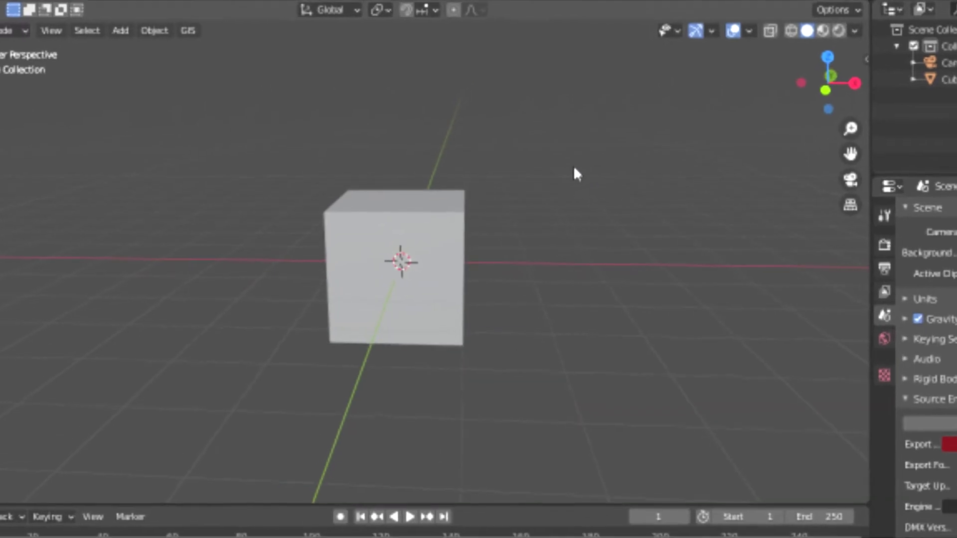
pyautogui.click(442, 205)
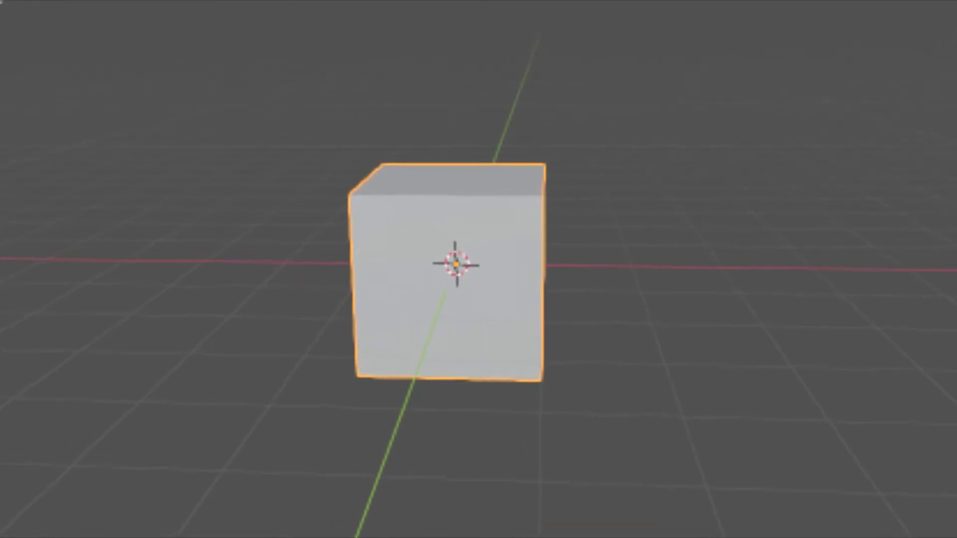
# Copy the cube in the Outliner, paste it as Cube.001, and select the copy
pyautogui.rightClick(843, 109)
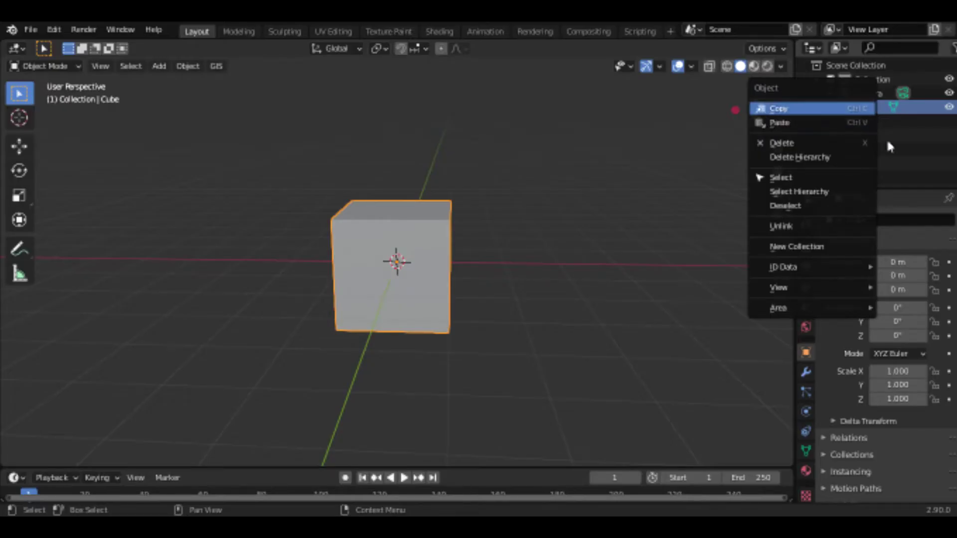
pyautogui.click(858, 124)
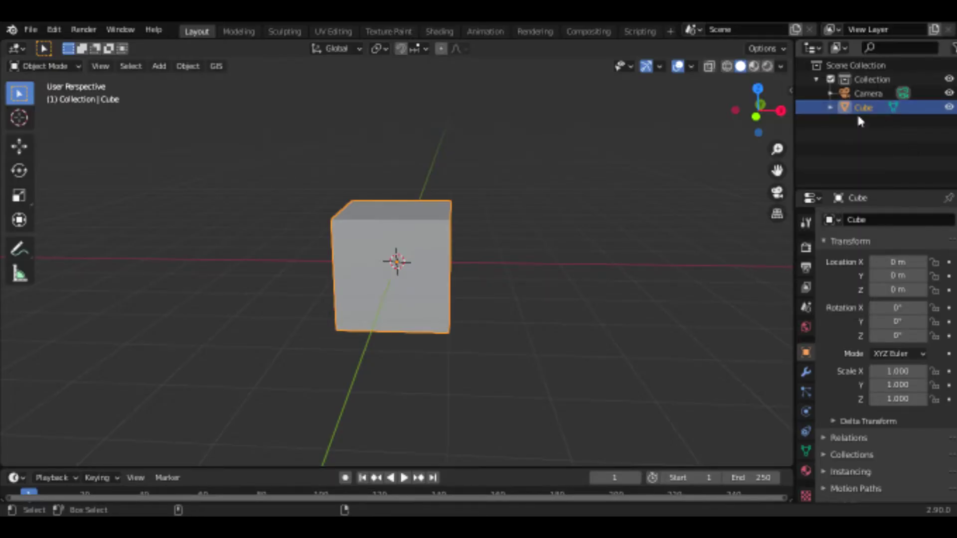
pyautogui.rightClick(857, 110)
pyautogui.click(856, 112)
pyautogui.rightClick(873, 141)
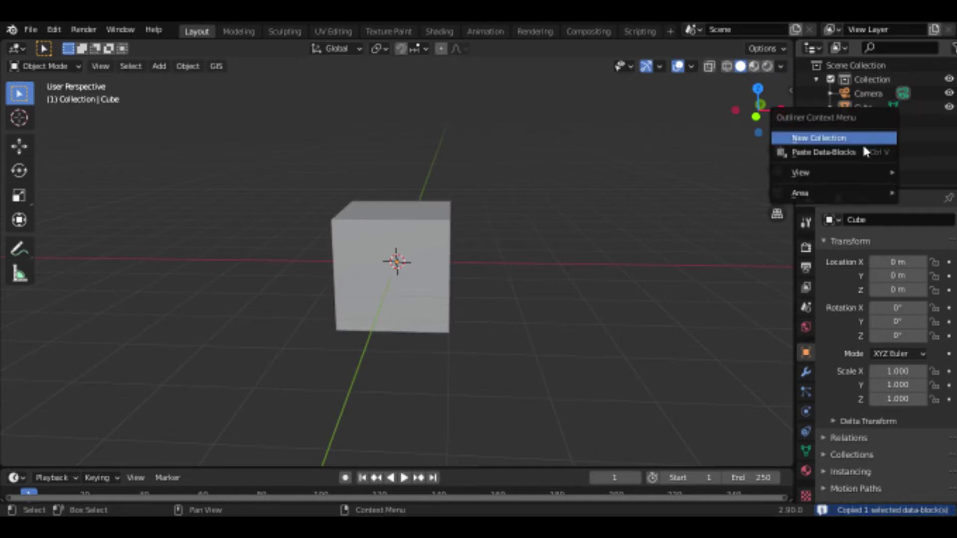
pyautogui.click(863, 148)
pyautogui.moveTo(633, 216); pyautogui.dragTo(516, 217, button='middle')
pyautogui.click(460, 221)
pyautogui.click(19, 195)
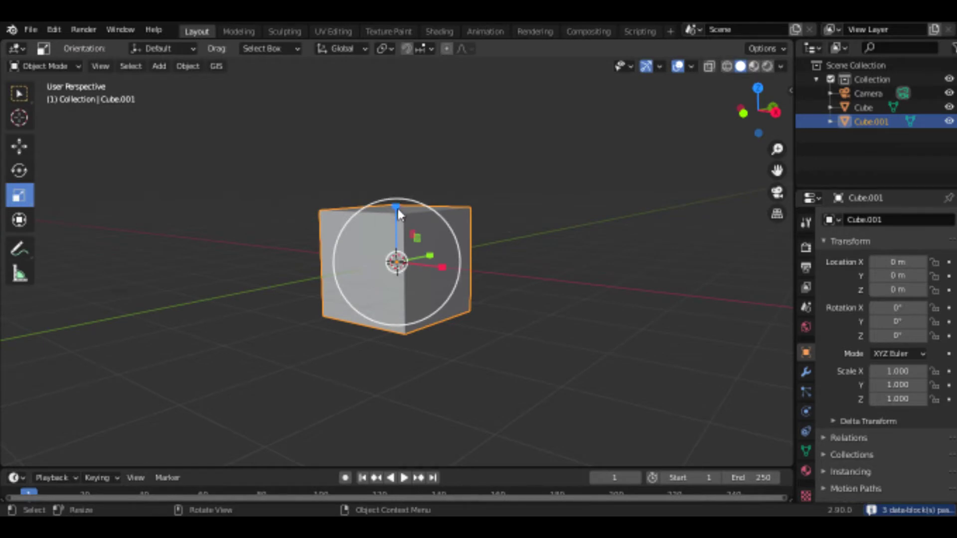
# Scale Cube.001 shorter in Z and flatten the original Cube into a thin slab
pyautogui.moveTo(396, 207); pyautogui.dragTo(397, 229)
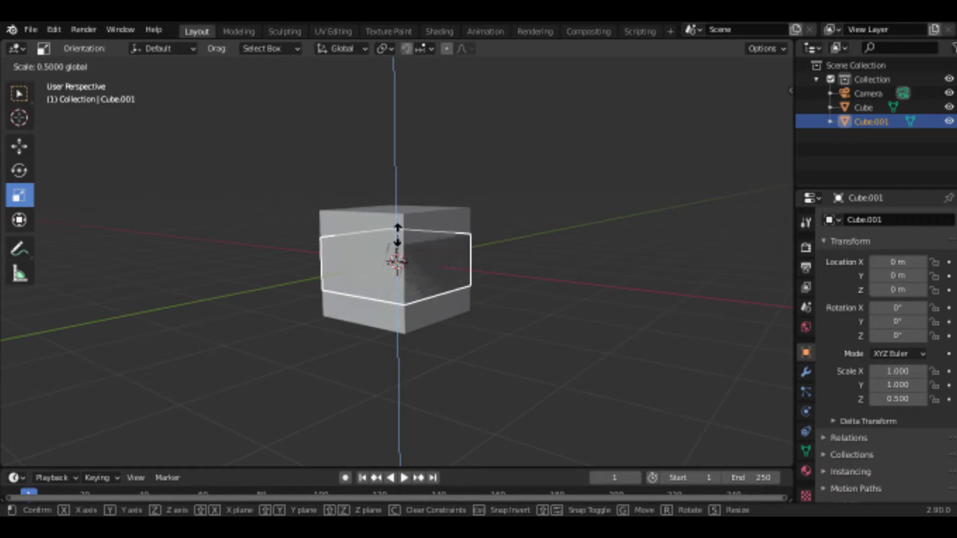
pyautogui.moveTo(397, 230); pyautogui.dragTo(397, 247)
pyautogui.click(482, 202)
pyautogui.click(441, 225)
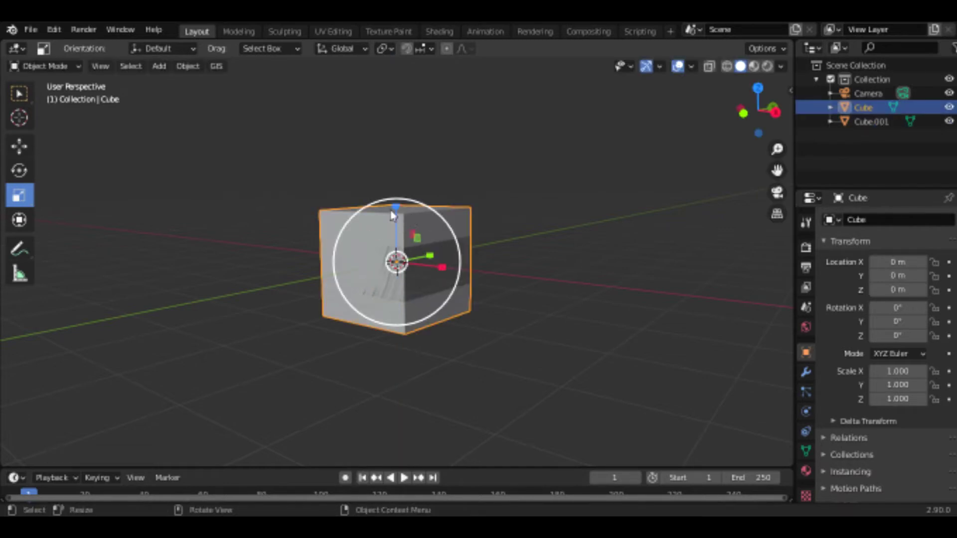
pyautogui.moveTo(396, 206); pyautogui.dragTo(397, 255)
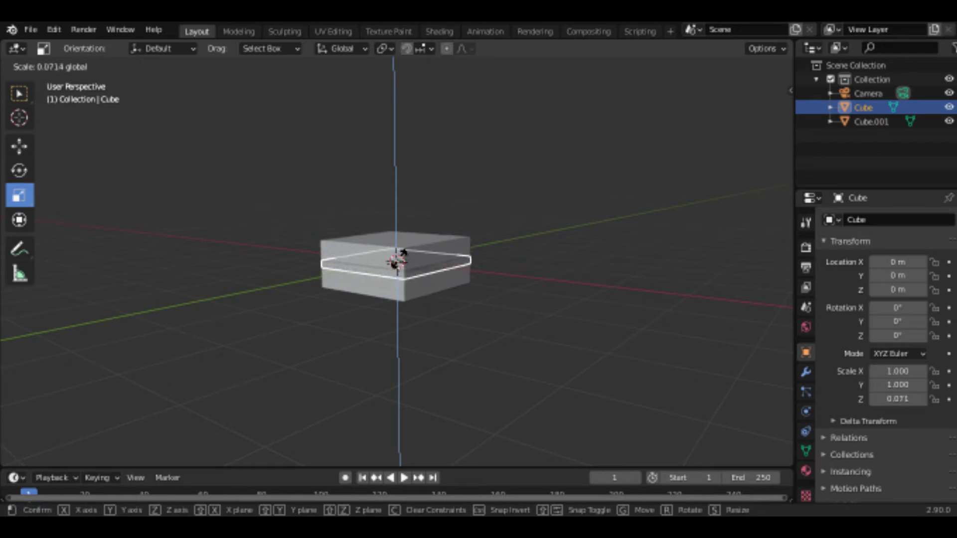
pyautogui.moveTo(398, 257); pyautogui.dragTo(396, 261)
# Raise the slab above the box and scale it slightly wider to form the lid
pyautogui.click(19, 146)
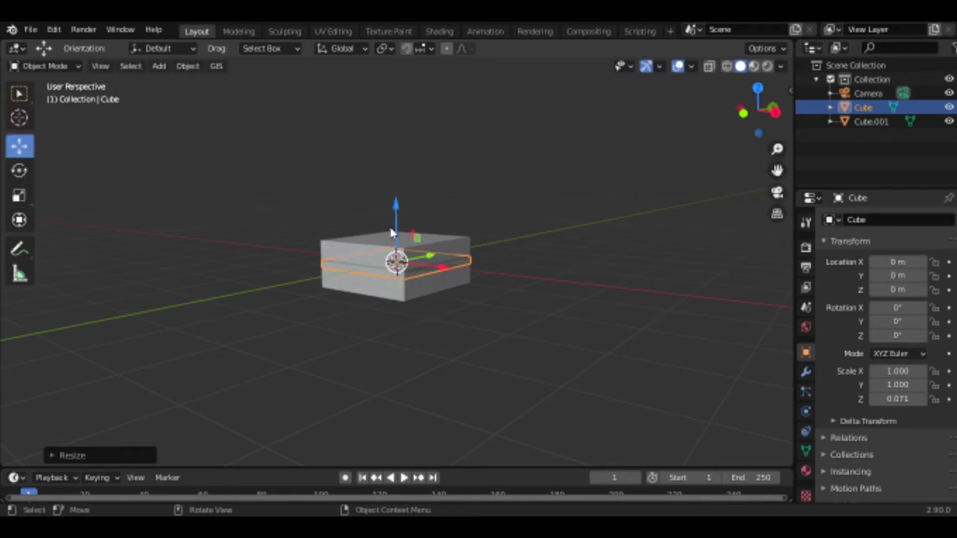
pyautogui.moveTo(396, 217); pyautogui.dragTo(399, 186)
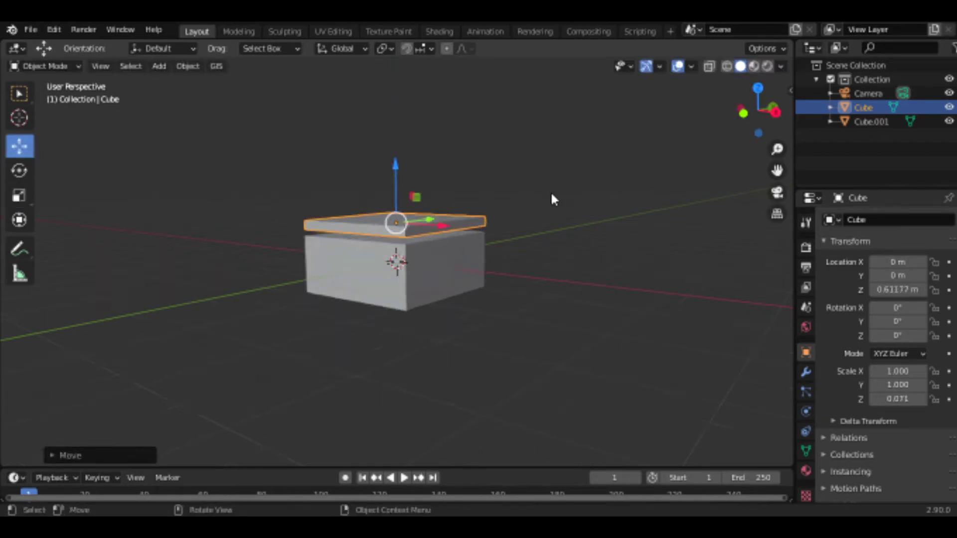
pyautogui.scroll(3, 550, 191)
pyautogui.moveTo(285, 213)
pyautogui.mouseDown(button='middle')
pyautogui.moveTo(341, 155)
pyautogui.moveTo(467, 155)
pyautogui.mouseUp(button='middle')
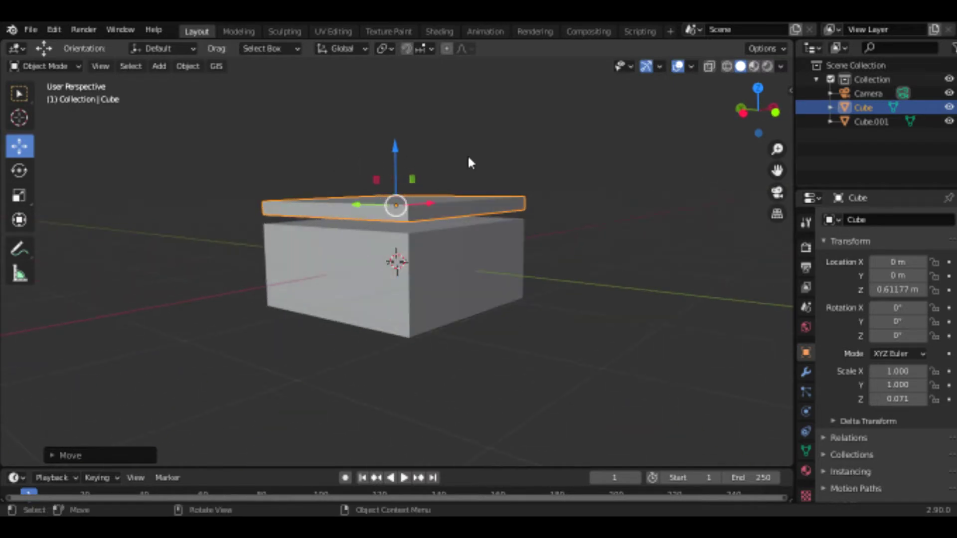
pyautogui.moveTo(378, 160); pyautogui.dragTo(4, 187, button='middle')
pyautogui.click(19, 195)
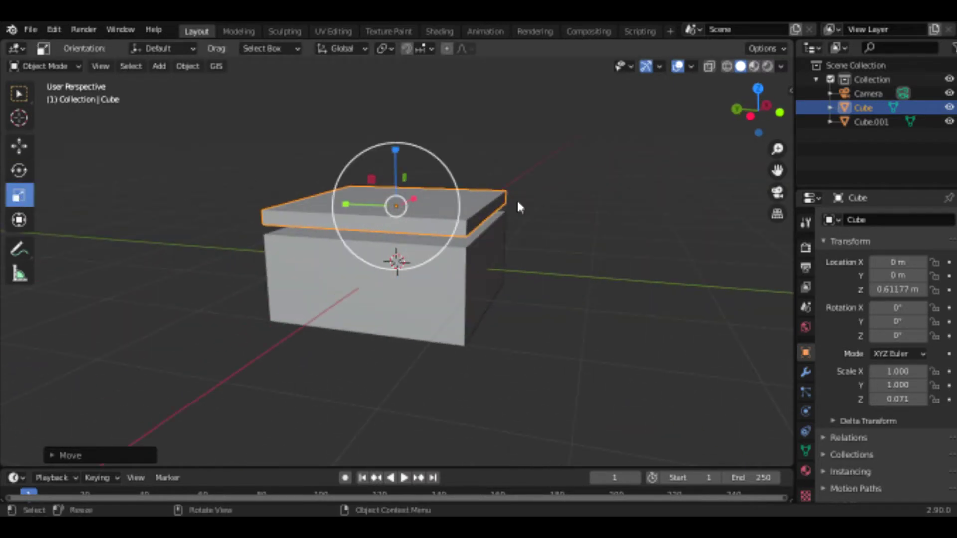
pyautogui.moveTo(457, 172)
pyautogui.mouseDown()
pyautogui.moveTo(462, 167)
pyautogui.moveTo(448, 171)
pyautogui.mouseUp()
pyautogui.click(589, 163)
pyautogui.moveTo(589, 163)
pyautogui.mouseDown(button='middle')
pyautogui.moveTo(483, 132)
pyautogui.moveTo(346, 126)
pyautogui.moveTo(451, 199)
pyautogui.moveTo(361, 220)
pyautogui.moveTo(421, 207)
pyautogui.mouseUp(button='middle')
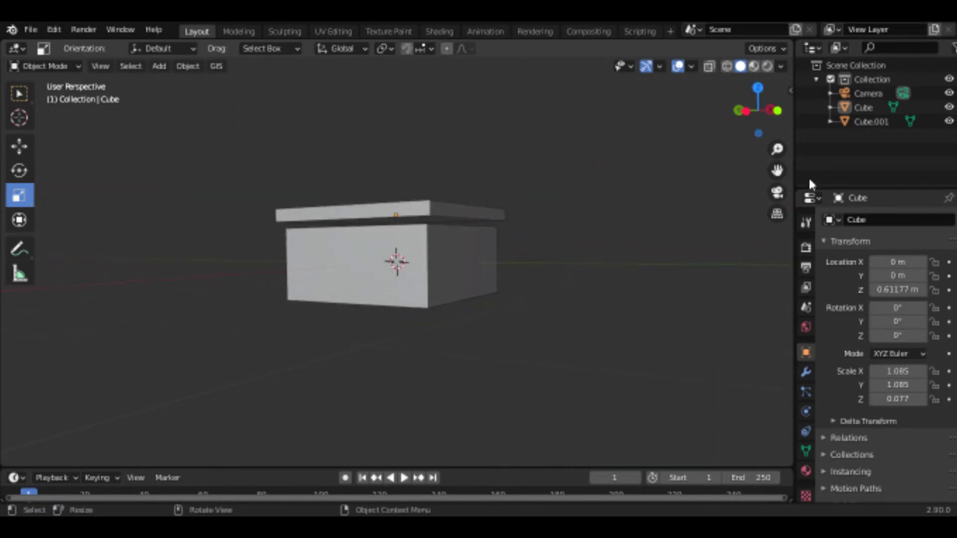
# In Edit Mode with Face select, delete the lid slab's bottom face
pyautogui.moveTo(771, 150)
pyautogui.mouseDown(button='middle')
pyautogui.moveTo(683, 177)
pyautogui.moveTo(596, 231)
pyautogui.moveTo(594, 208)
pyautogui.mouseUp(button='middle')
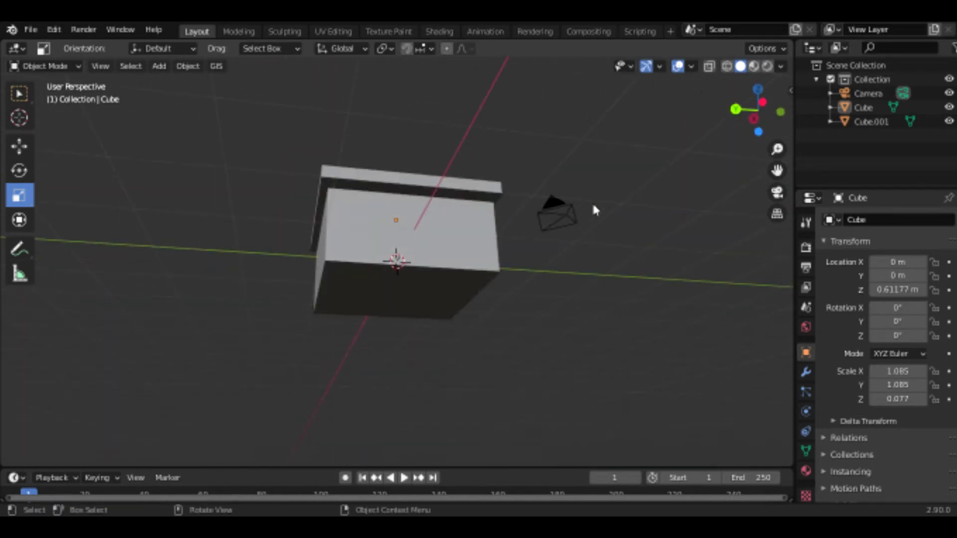
pyautogui.scroll(3, 458, 218)
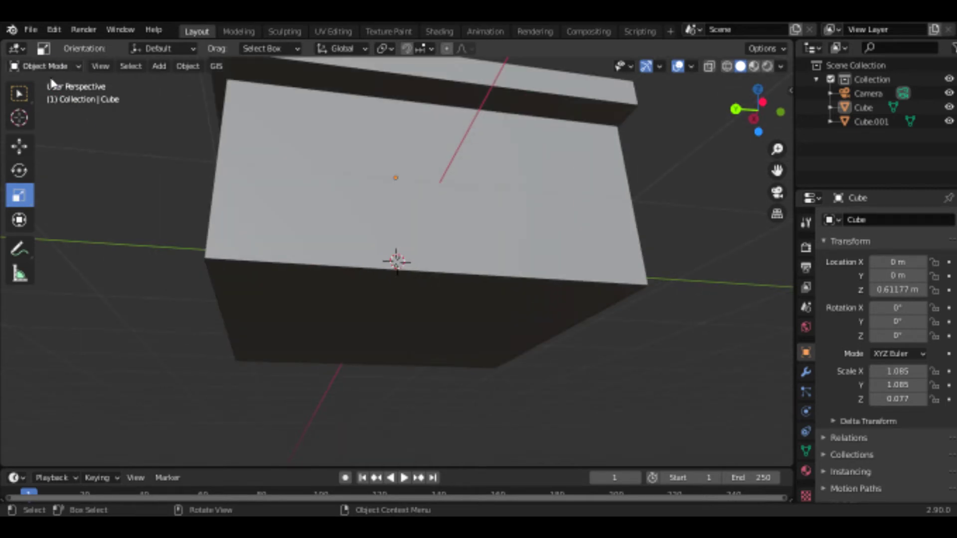
pyautogui.click(45, 66)
pyautogui.click(62, 97)
pyautogui.scroll(-2, 399, 192)
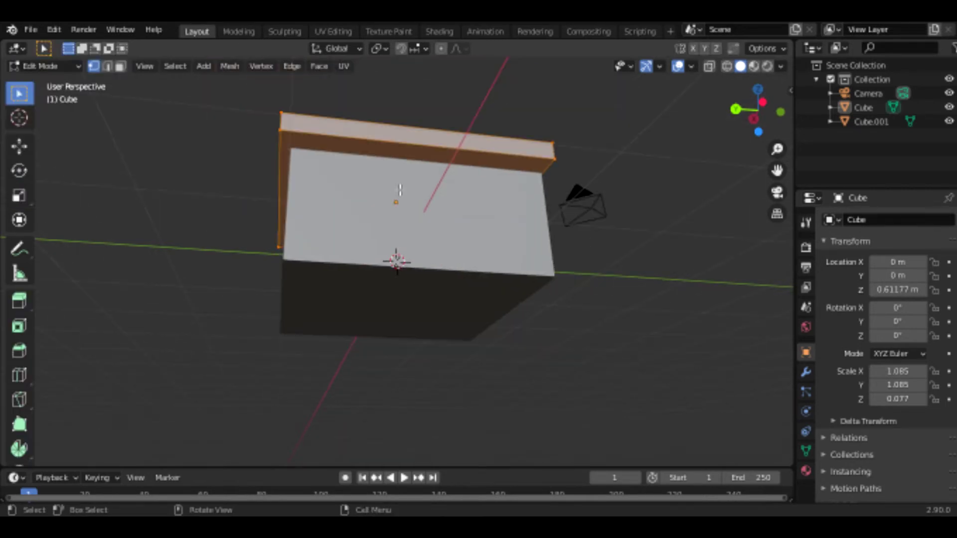
pyautogui.click(376, 111)
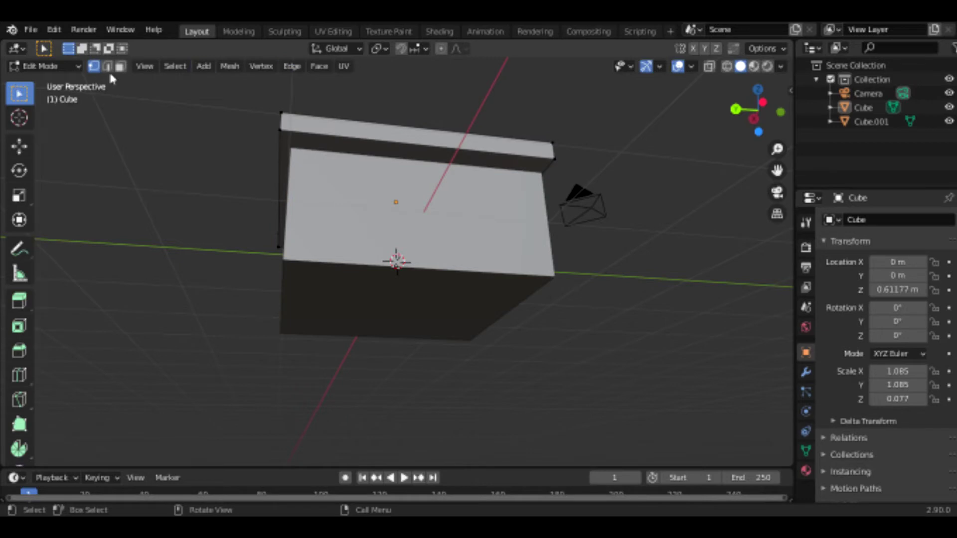
pyautogui.click(120, 65)
pyautogui.moveTo(147, 80)
pyautogui.mouseDown(button='middle')
pyautogui.moveTo(292, 158)
pyautogui.moveTo(334, 163)
pyautogui.mouseUp(button='middle')
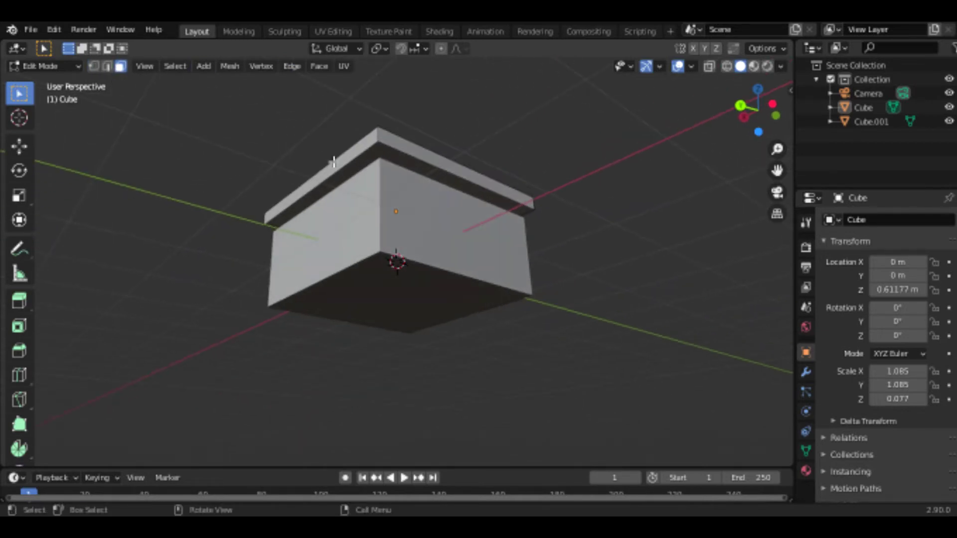
pyautogui.keyDown('alt'); pyautogui.click(333, 163); pyautogui.keyUp('alt')
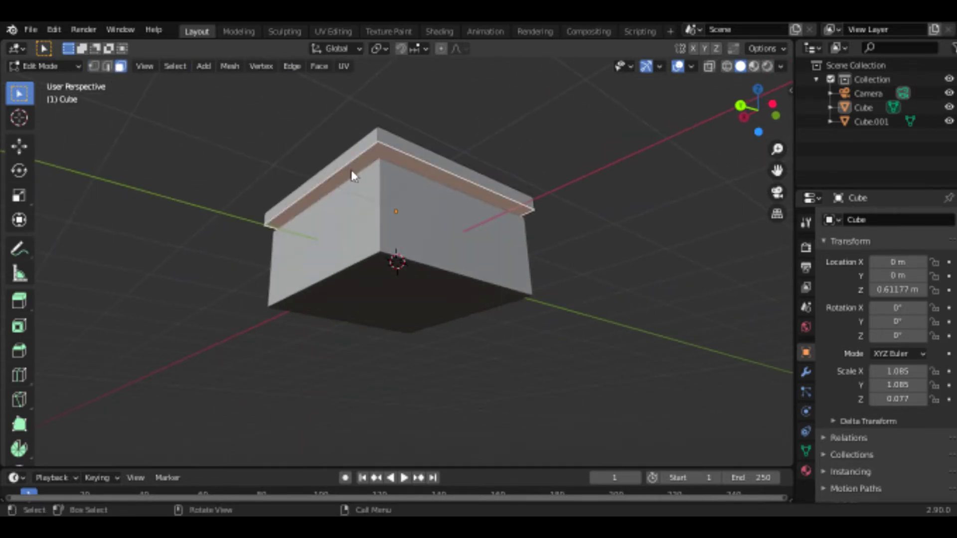
pyautogui.press('x')
pyautogui.click(345, 202)
pyautogui.moveTo(345, 202)
pyautogui.mouseDown(button='middle')
pyautogui.moveTo(338, 229)
pyautogui.moveTo(363, 214)
pyautogui.moveTo(389, 217)
pyautogui.mouseUp(button='middle')
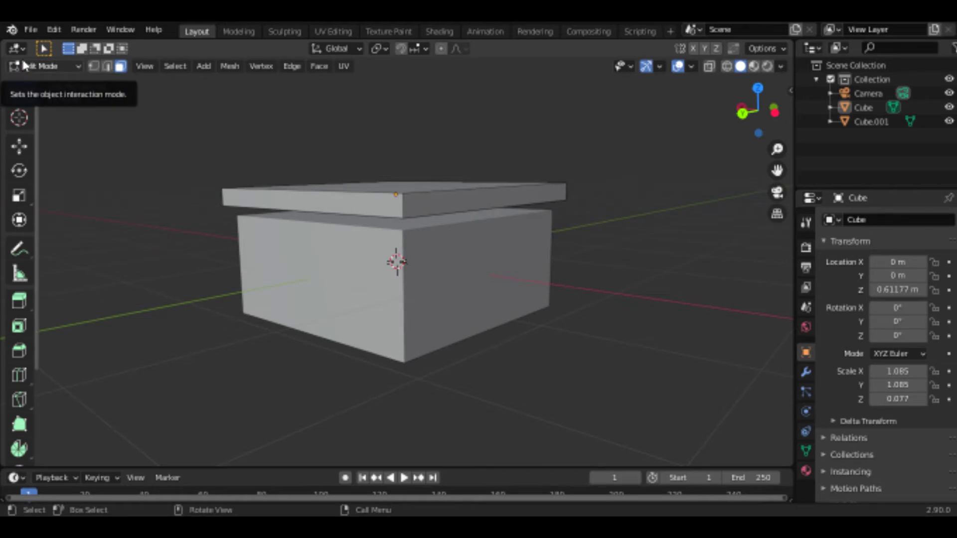
# Return the lid to Object Mode and orbit for a frontal view of the box
pyautogui.press('Tab')
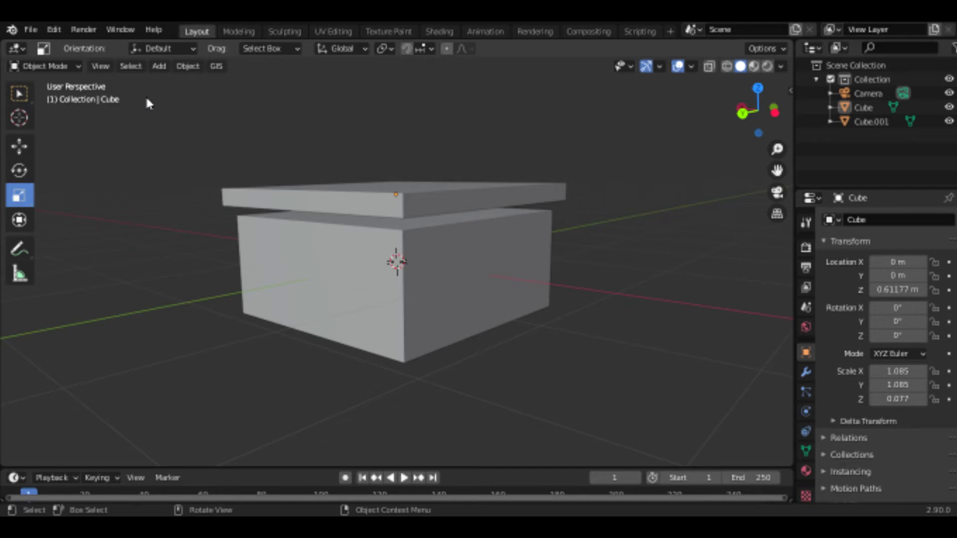
pyautogui.moveTo(147, 103)
pyautogui.mouseDown(button='middle')
pyautogui.moveTo(532, 132)
pyautogui.moveTo(374, 245)
pyautogui.moveTo(500, 238)
pyautogui.moveTo(321, 231)
pyautogui.mouseUp(button='middle')
pyautogui.scroll(3, 501, 239)
pyautogui.scroll(-4, 340, 213)
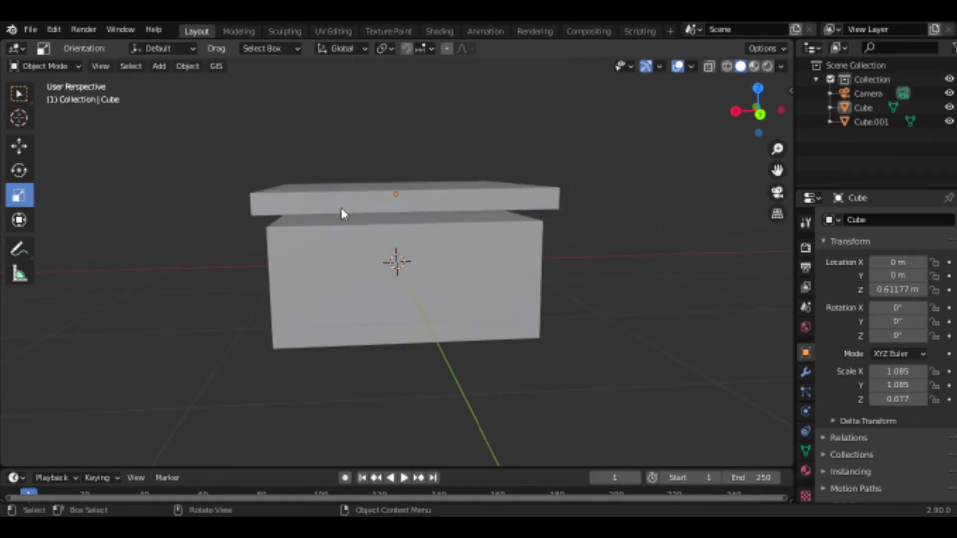
# Hide the lid and put the base box Cube.001 into Edit Mode
pyautogui.press('h')
pyautogui.moveTo(624, 152); pyautogui.dragTo(441, 247, button='middle')
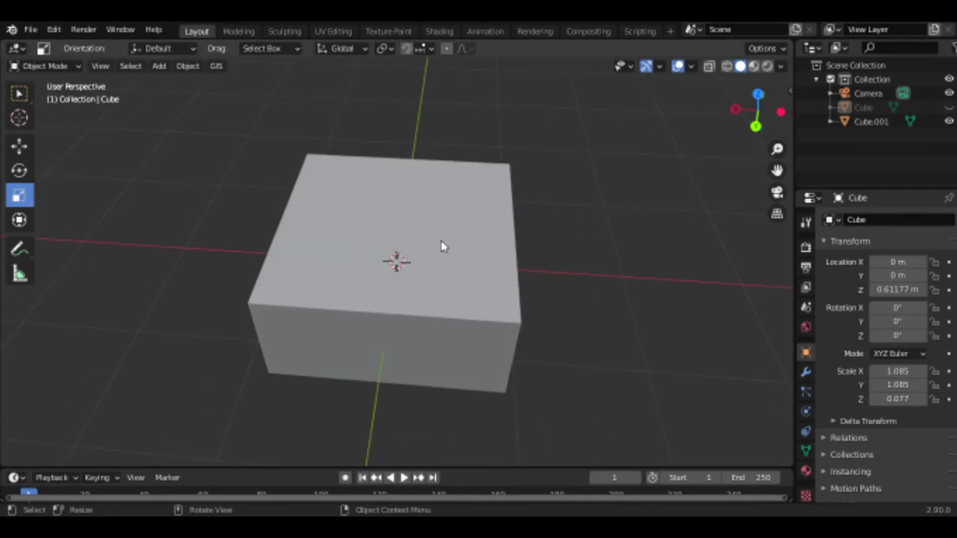
pyautogui.click(441, 247)
pyautogui.click(46, 67)
pyautogui.click(64, 92)
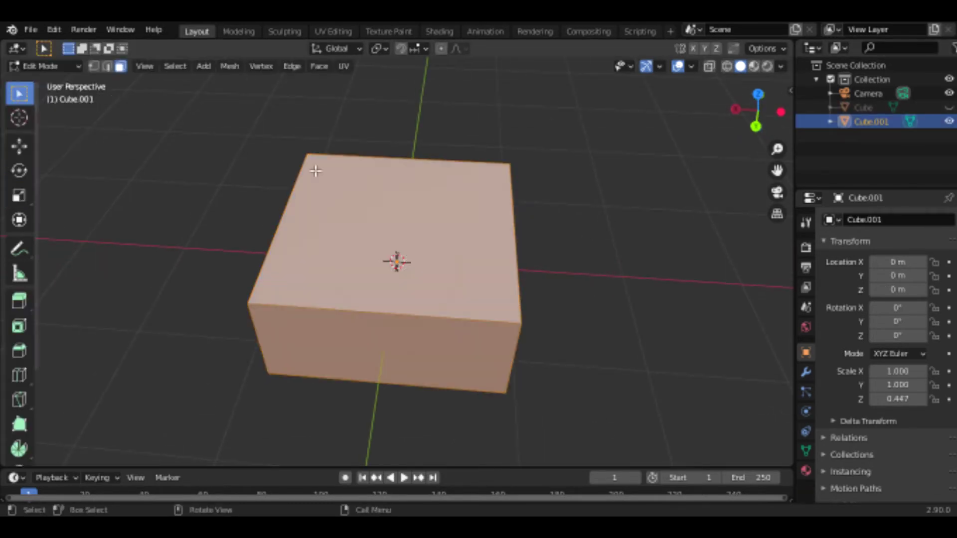
# Delete the box's top face, return to Object Mode, and unhide the lid
pyautogui.hotkey('alt', 'a')
pyautogui.click(451, 189)
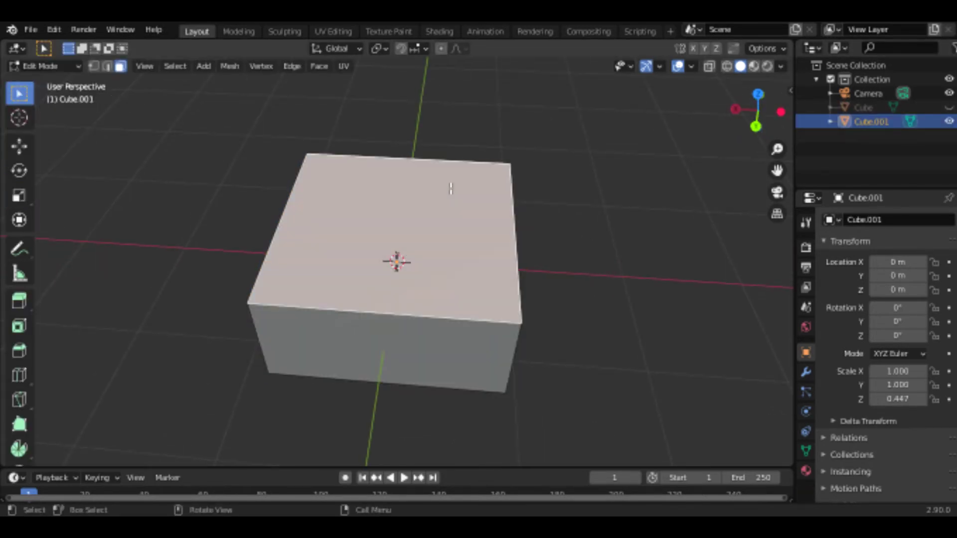
pyautogui.press('x')
pyautogui.press('f')
pyautogui.moveTo(471, 187); pyautogui.dragTo(420, 182, button='middle')
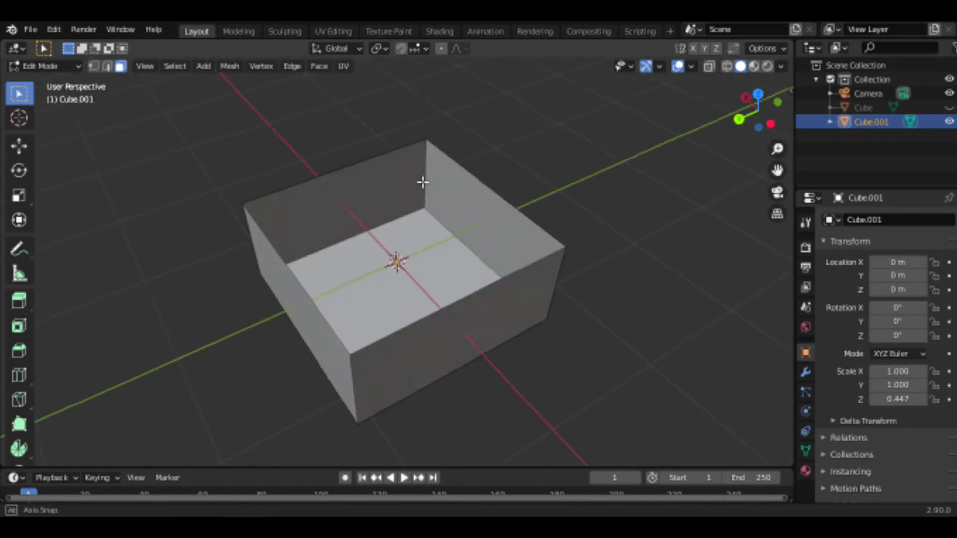
pyautogui.press('Tab')
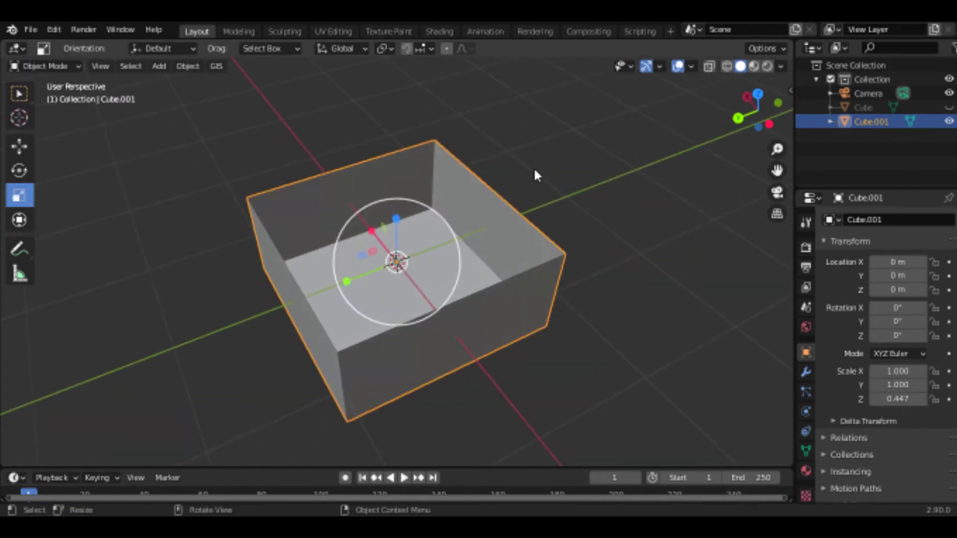
pyautogui.hotkey('alt', 'a')
pyautogui.click(948, 108)
# Stretch the lid lengthwise so it overhangs the box at both ends
pyautogui.moveTo(679, 114)
pyautogui.mouseDown(button='middle')
pyautogui.moveTo(553, 66)
pyautogui.moveTo(562, 118)
pyautogui.mouseUp(button='middle')
pyautogui.click(859, 108)
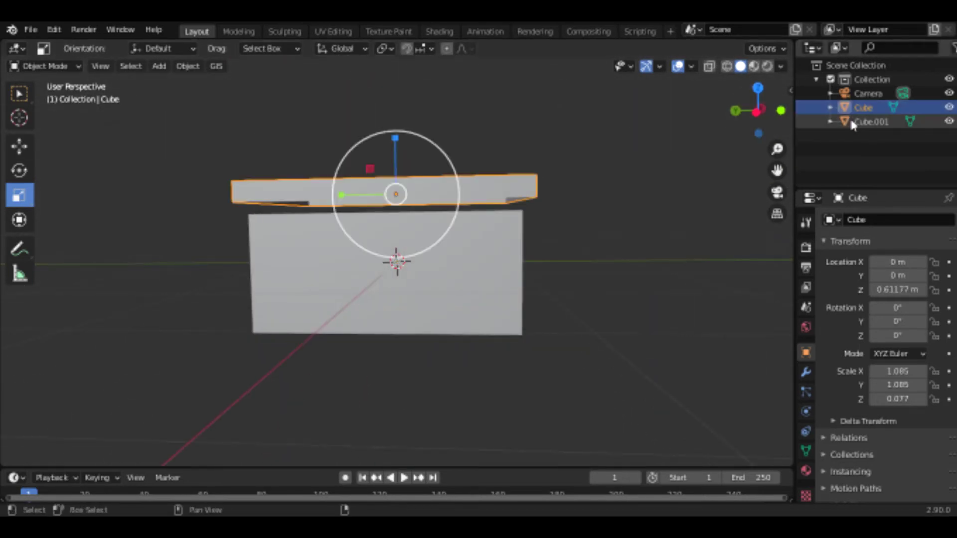
pyautogui.moveTo(341, 229); pyautogui.dragTo(315, 226)
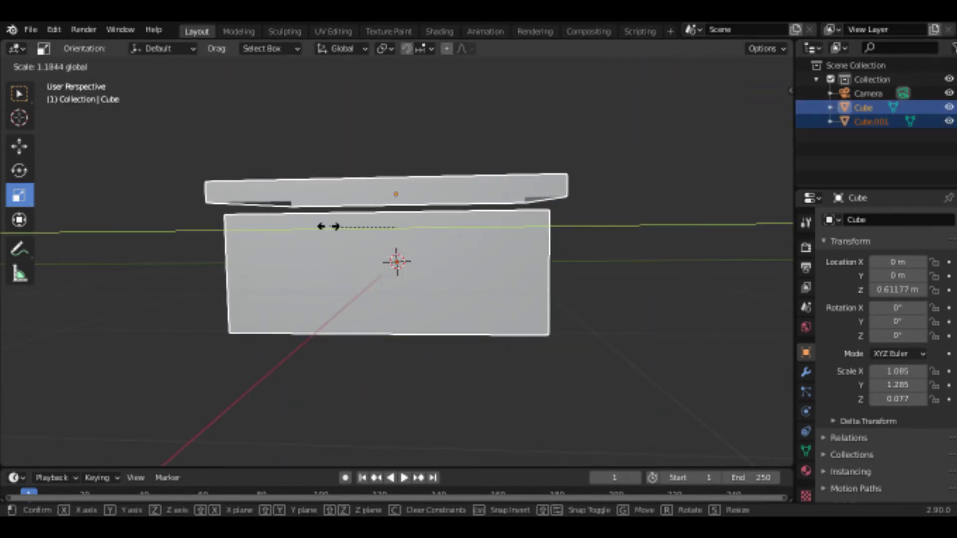
pyautogui.click(314, 226)
pyautogui.click(357, 149)
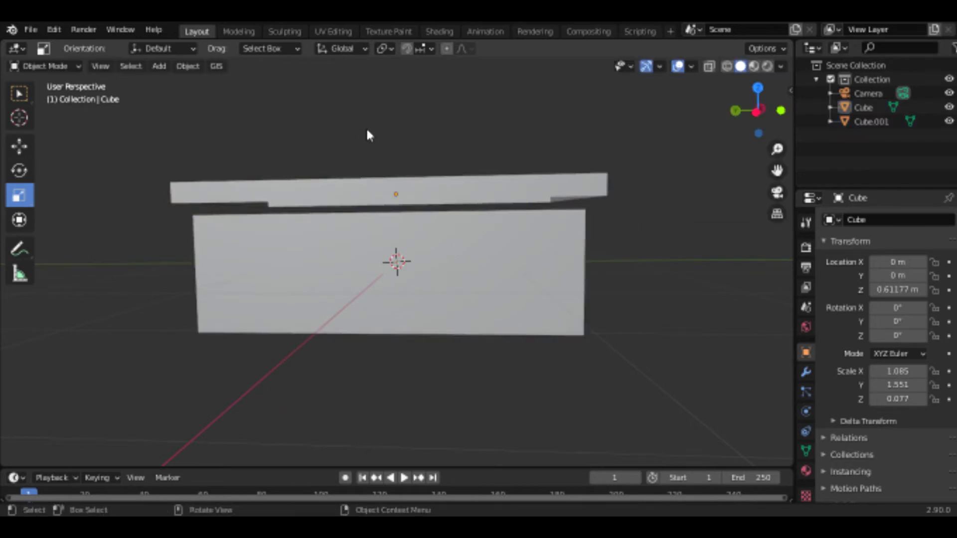
# Reposition the view with walk navigation and select the box base Cube.001
pyautogui.click(60, 67)
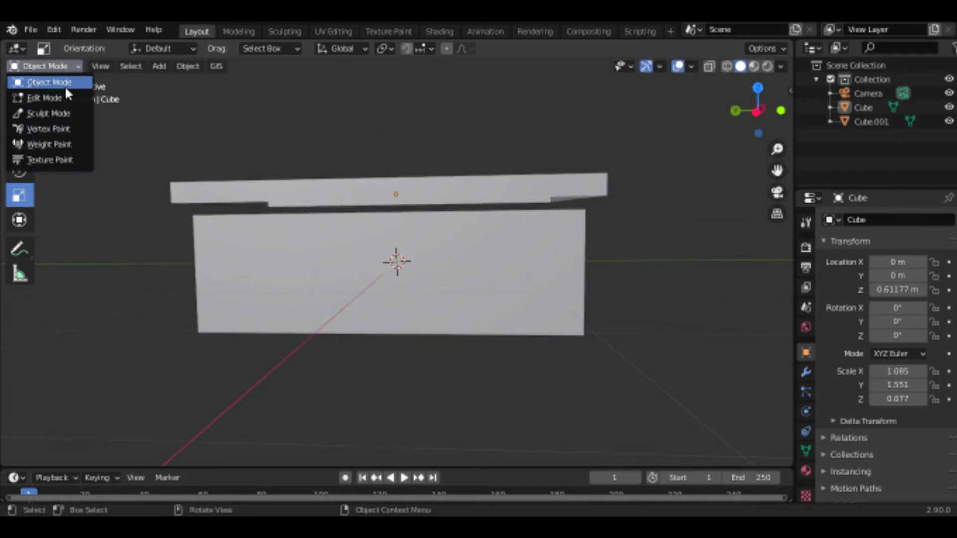
pyautogui.hotkey('shift', '`')
pyautogui.click(397, 266)
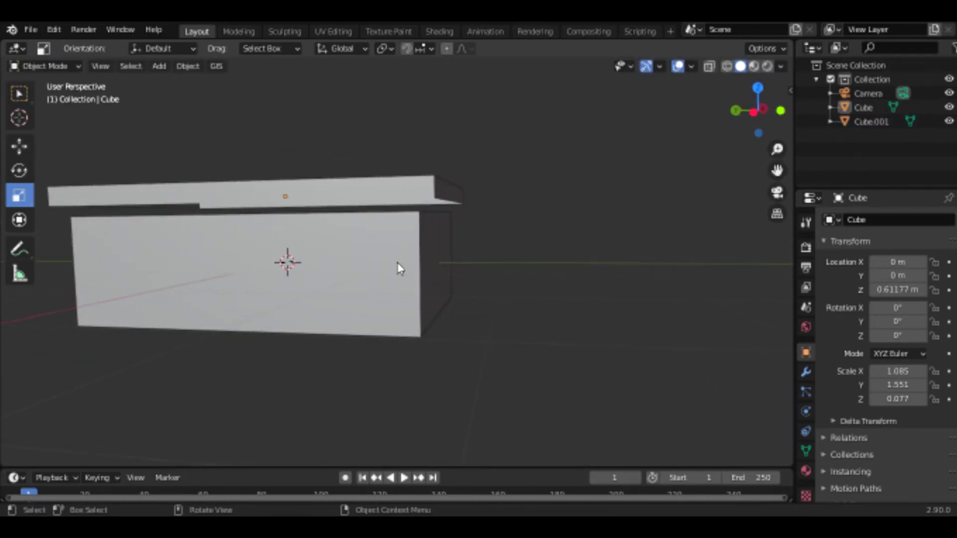
pyautogui.click(379, 275)
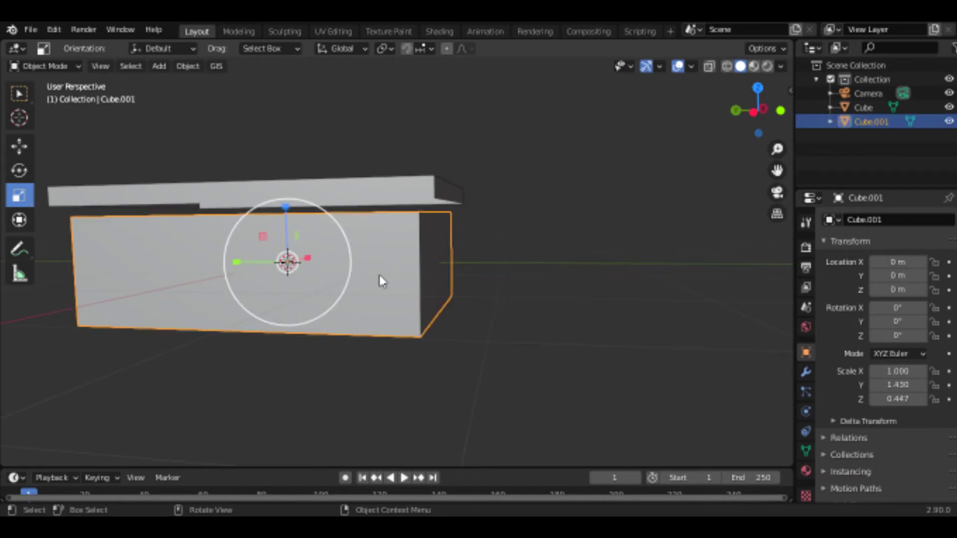
pyautogui.click(44, 65)
# In Edit Mode, subdivide all faces of the box base twice
pyautogui.click(45, 98)
pyautogui.press('a')
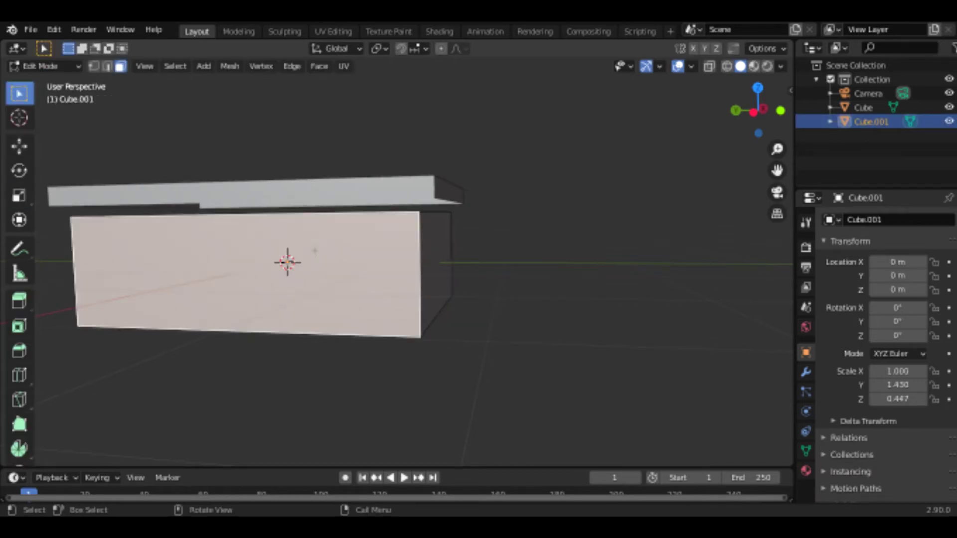
pyautogui.rightClick(333, 254)
pyautogui.click(321, 227)
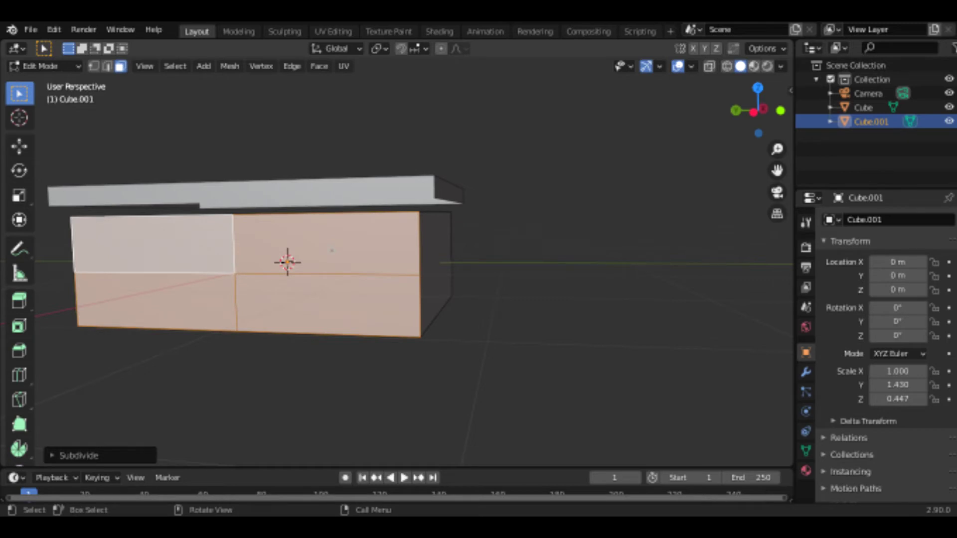
pyautogui.rightClick(305, 213)
pyautogui.click(304, 213)
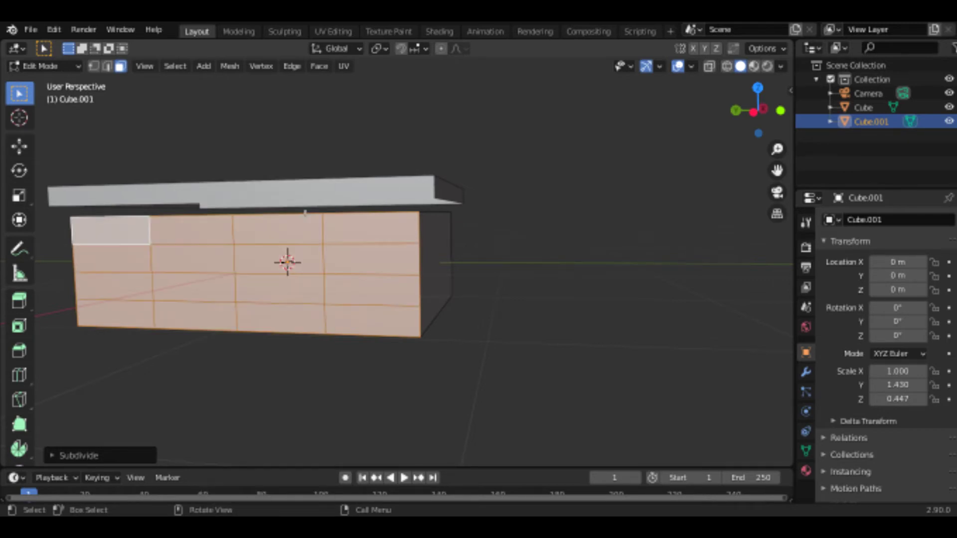
pyautogui.click(571, 252)
pyautogui.press('a')
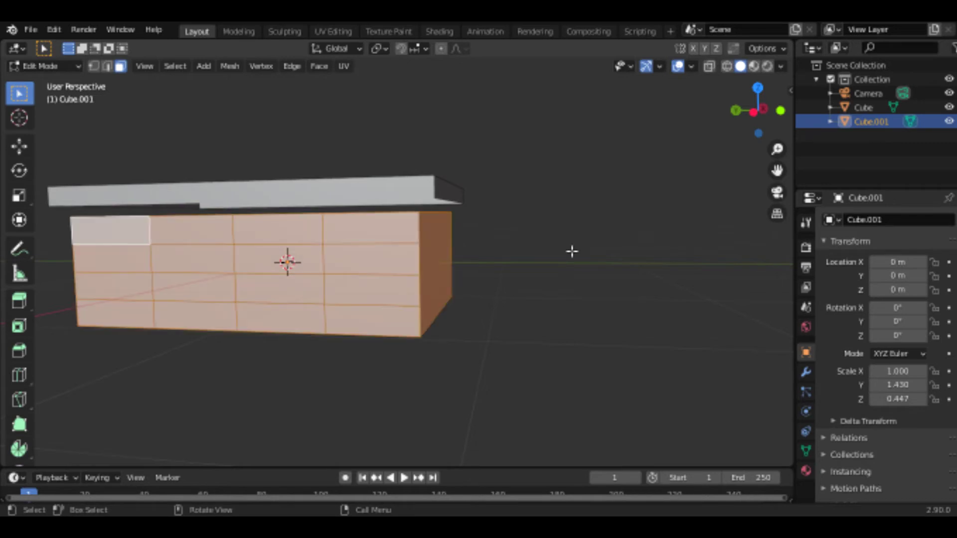
# Subdivide the box's right side face twice for a finer grid
pyautogui.click(557, 229)
pyautogui.hotkey('shift', '`')
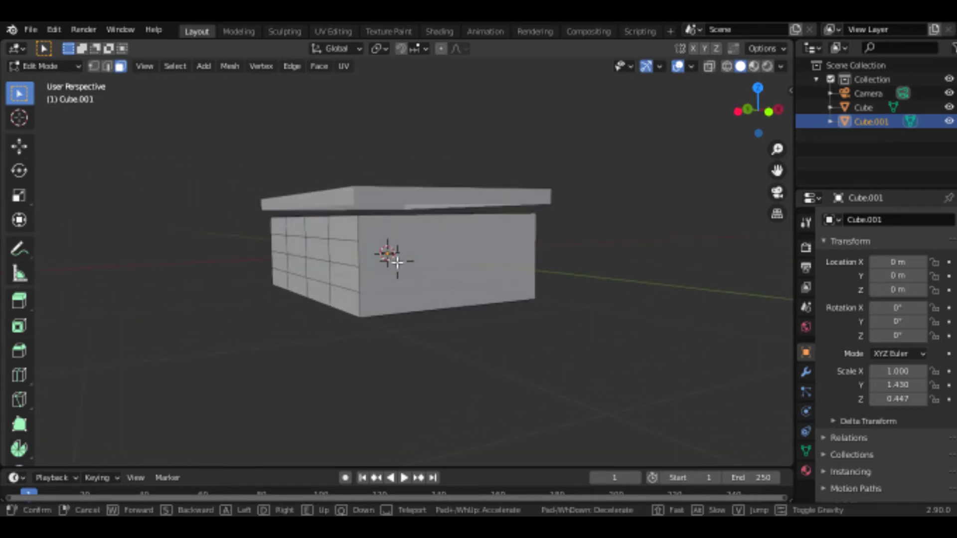
pyautogui.click(397, 260)
pyautogui.click(449, 247)
pyautogui.rightClick(449, 228)
pyautogui.click(446, 228)
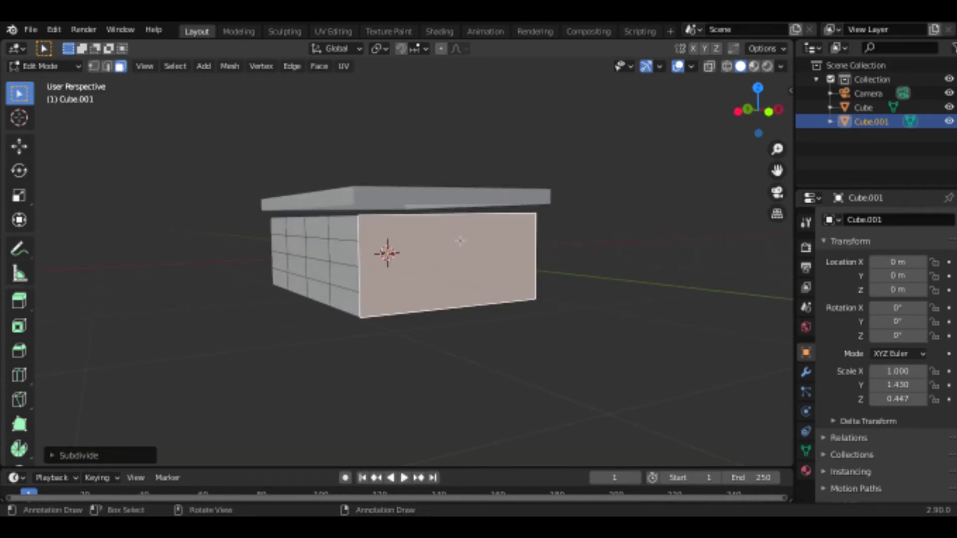
pyautogui.click(599, 214)
pyautogui.click(463, 239)
pyautogui.rightClick(468, 228)
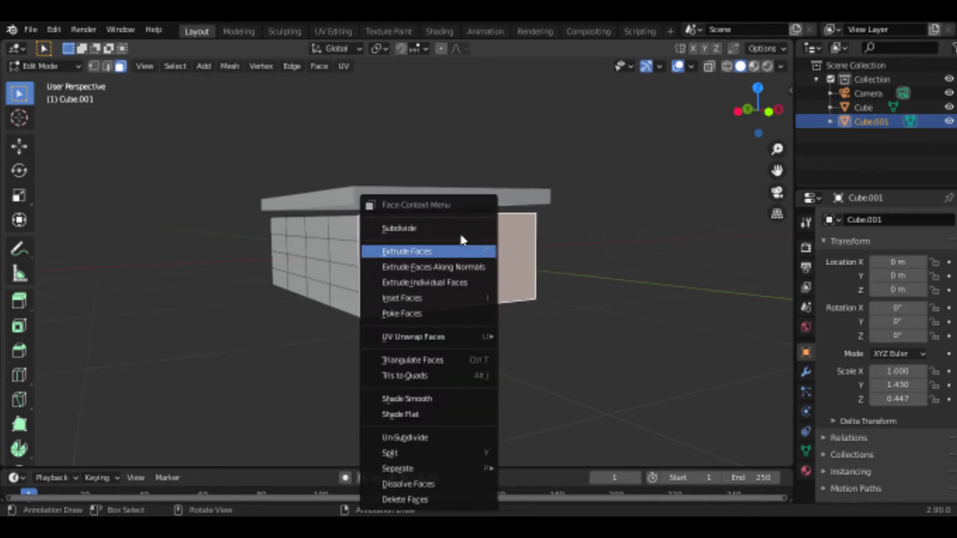
pyautogui.click(468, 228)
pyautogui.click(624, 199)
# Walk closer to the box and subdivide the right side face once more
pyautogui.hotkey('shift', '`')
pyautogui.press('w')
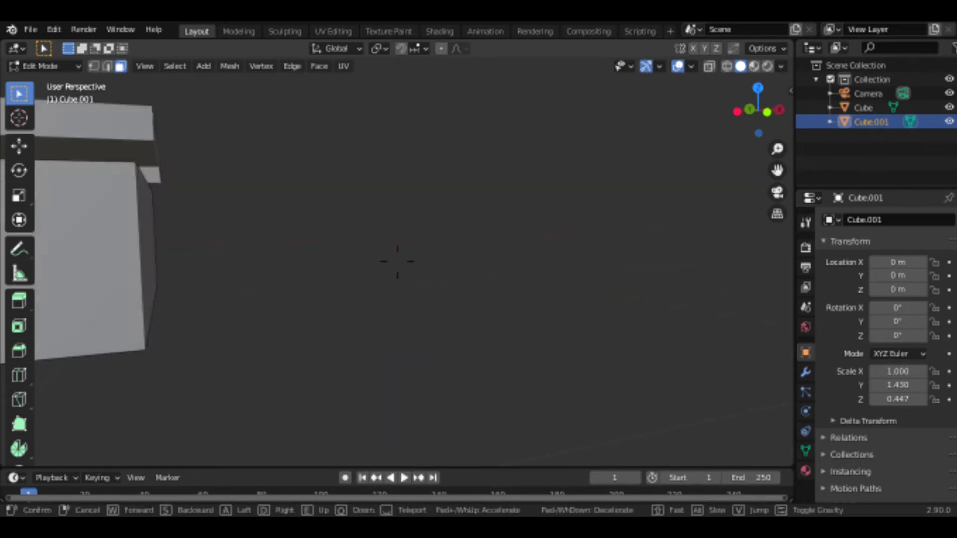
pyautogui.click(397, 262)
pyautogui.click(367, 214)
pyautogui.rightClick(366, 212)
pyautogui.click(367, 212)
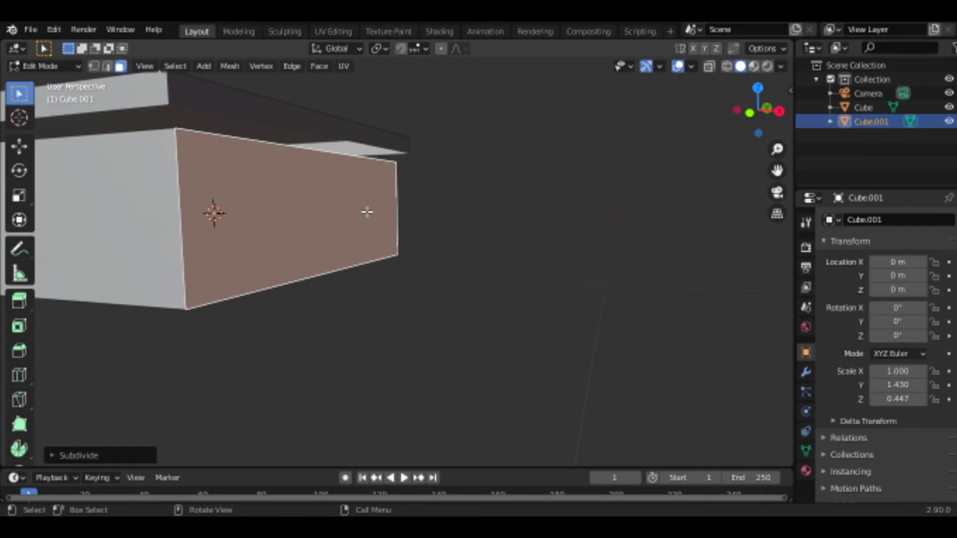
pyautogui.click(235, 136)
# Back out to Object Mode, reframe the view, and reopen the box base in Edit Mode
pyautogui.click(45, 66)
pyautogui.click(45, 81)
pyautogui.click(588, 199)
pyautogui.keyDown('shift'); pyautogui.rightClick(588, 199); pyautogui.keyUp('shift')
pyautogui.hotkey('shift', '`')
pyautogui.click(397, 270)
pyautogui.hotkey('shift', '`')
pyautogui.press('s')
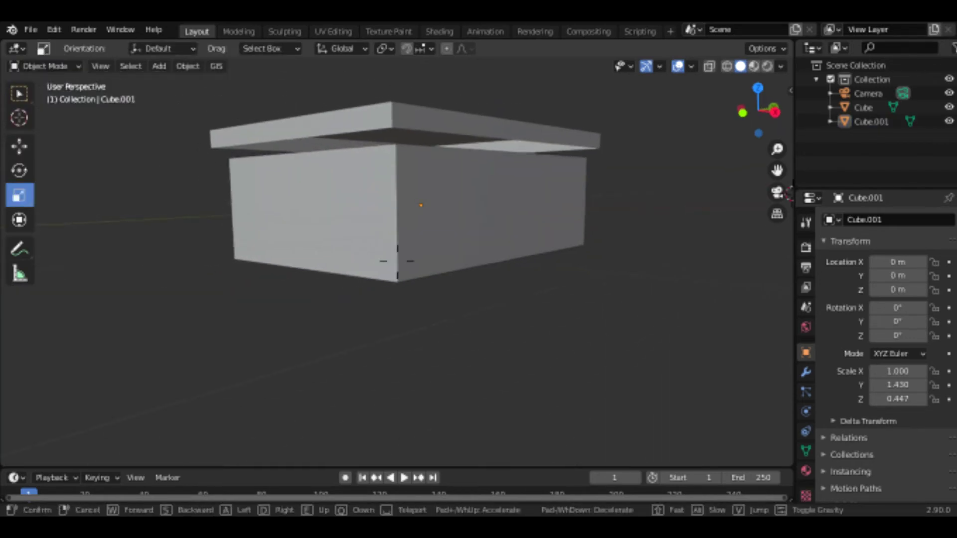
pyautogui.click(464, 251)
pyautogui.click(464, 251)
pyautogui.click(46, 66)
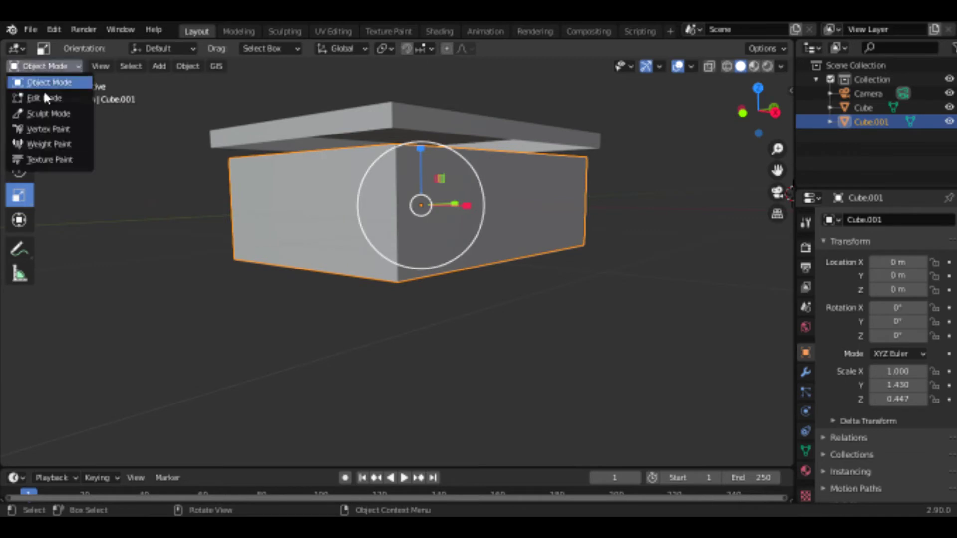
pyautogui.click(43, 95)
# Subdivide the box's right front face
pyautogui.click(496, 192)
pyautogui.rightClick(498, 189)
pyautogui.click(498, 189)
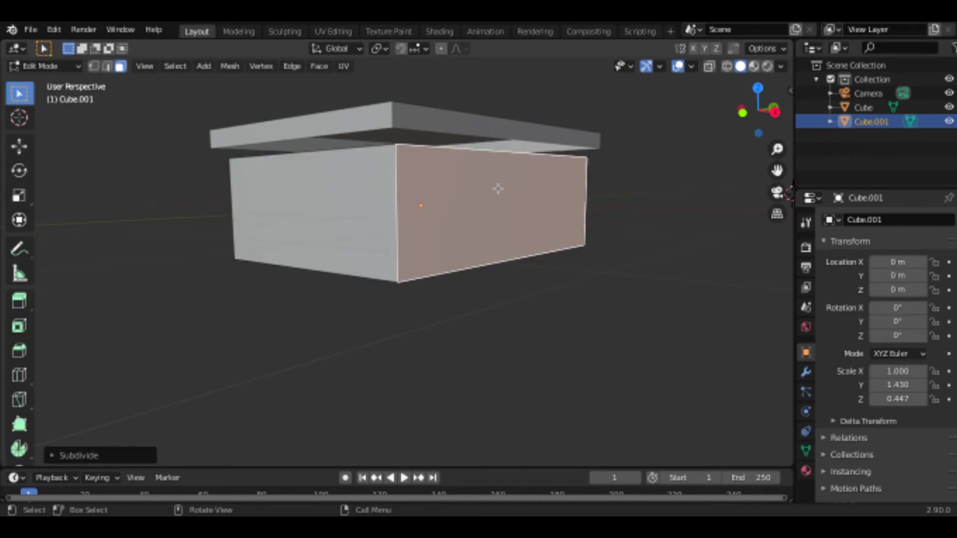
pyautogui.click(615, 205)
pyautogui.hotkey('shift', '`')
pyautogui.press('w')
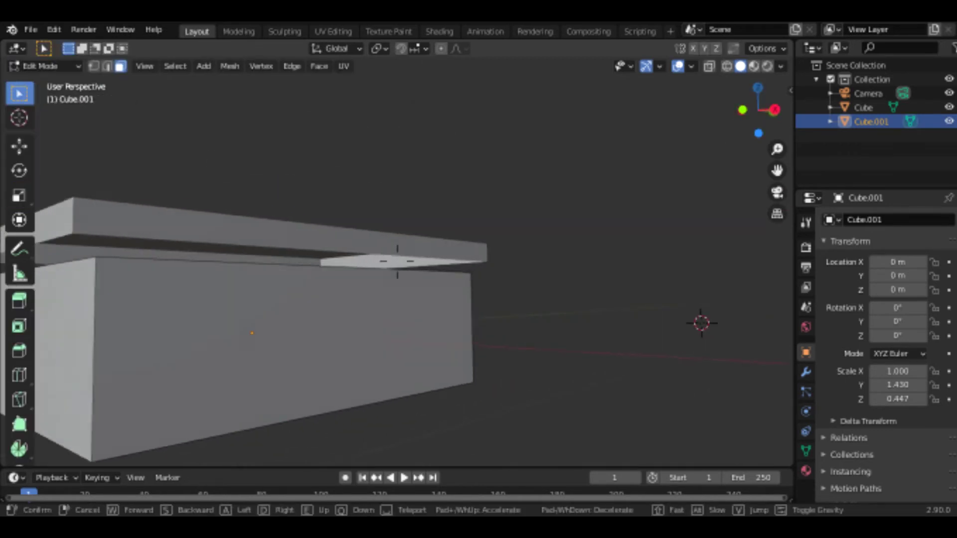
pyautogui.press('s')
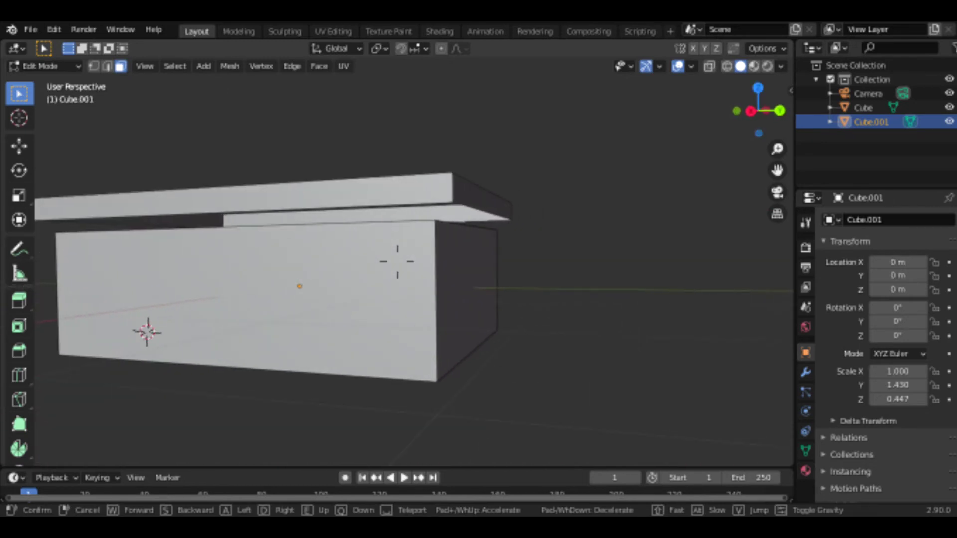
pyautogui.press('w')
pyautogui.press('s')
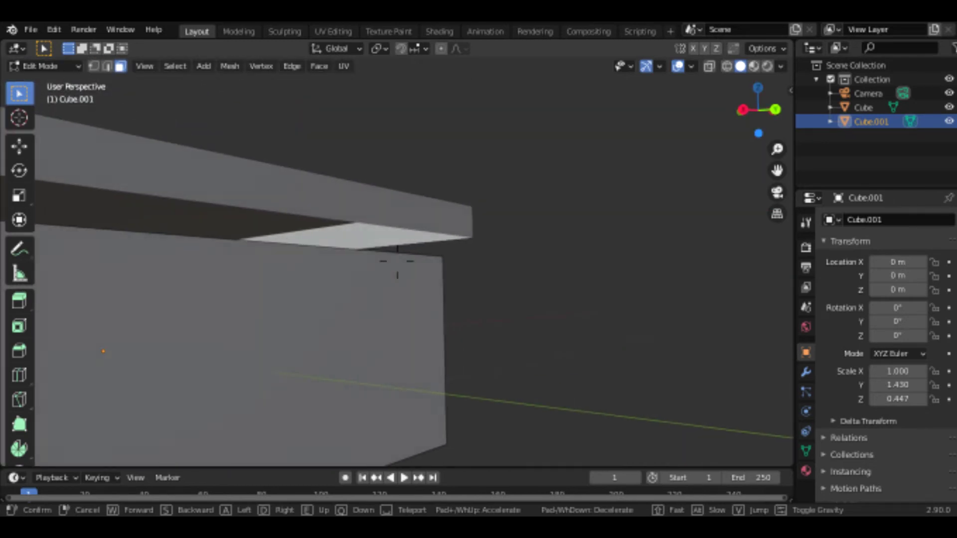
pyautogui.click(397, 261)
# Select the front face, then walk through the front wall to an inside corner
pyautogui.click(400, 280)
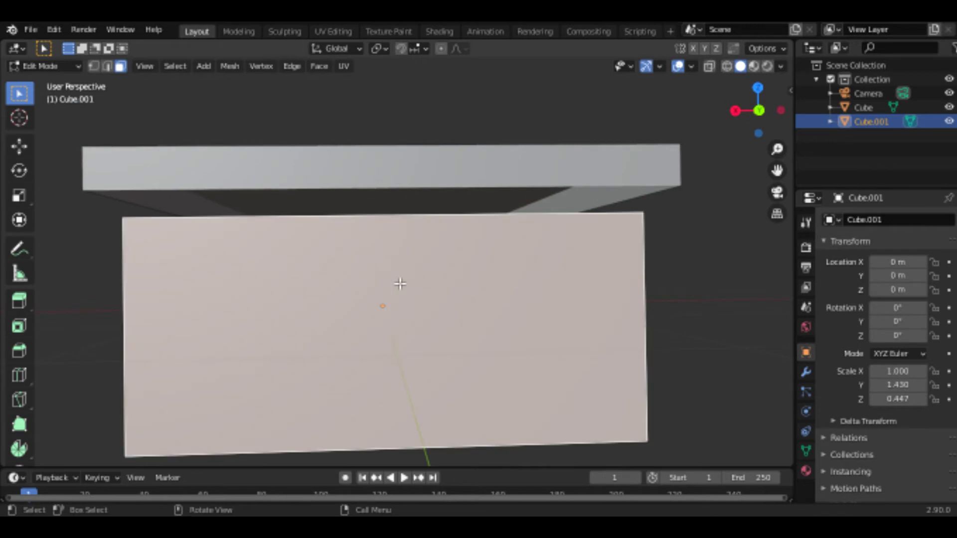
pyautogui.rightClick(400, 279)
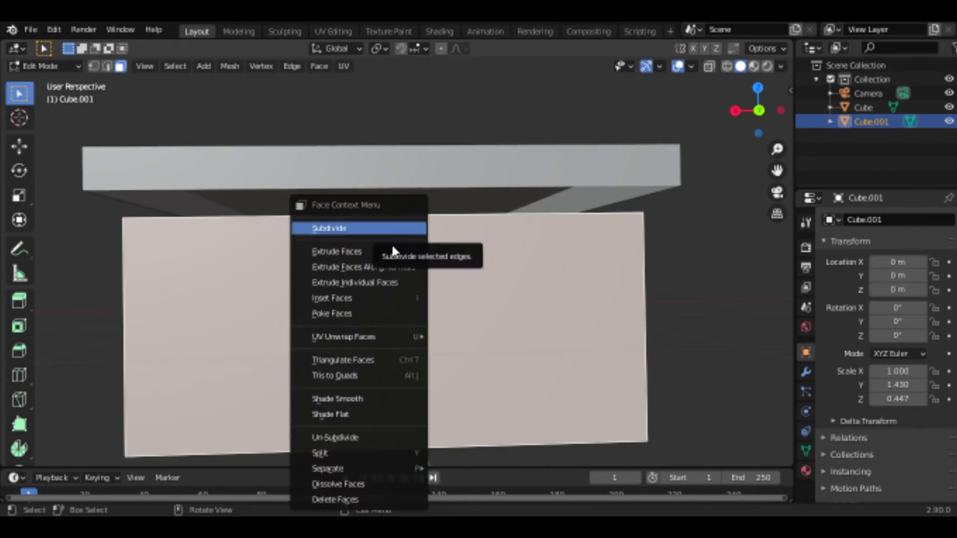
pyautogui.press('Escape')
pyautogui.hotkey('shift', '`')
pyautogui.press('w')
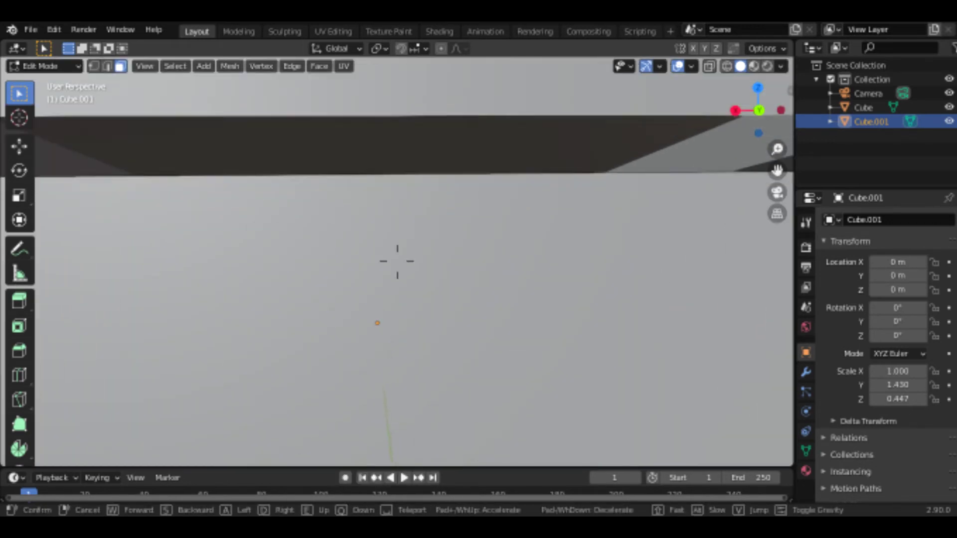
pyautogui.press('w')
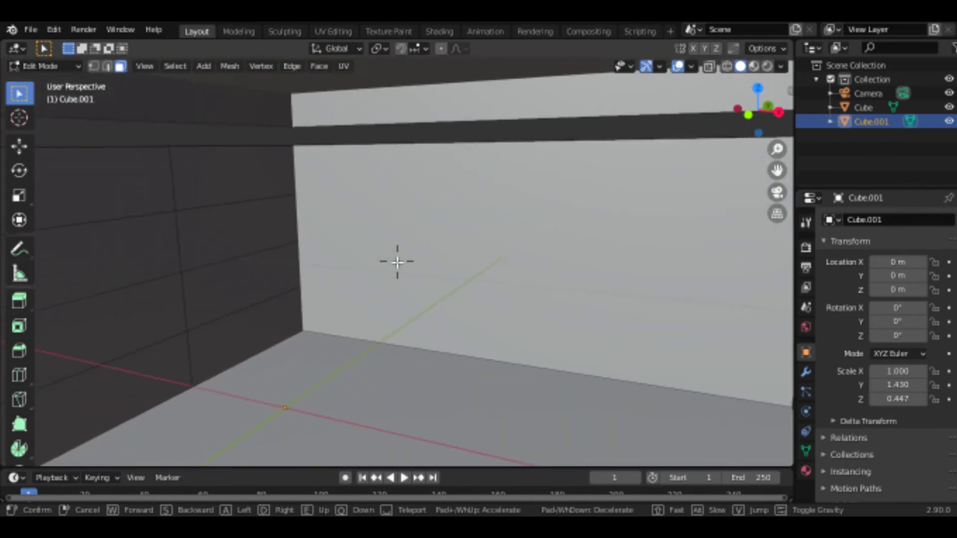
pyautogui.click(397, 262)
# Select an inner wall face and subdivide it
pyautogui.click(433, 228)
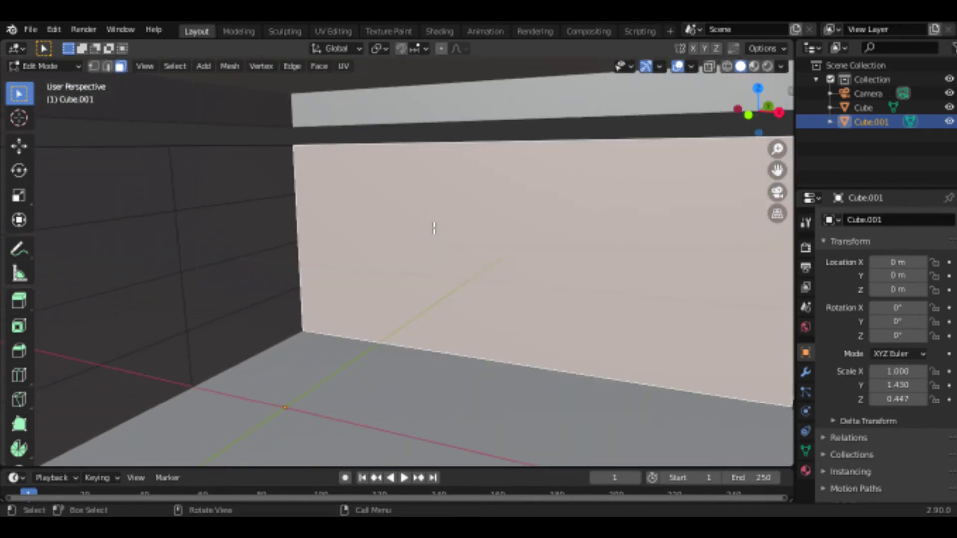
pyautogui.rightClick(436, 235)
pyautogui.click(436, 234)
pyautogui.rightClick(436, 234)
pyautogui.click(436, 234)
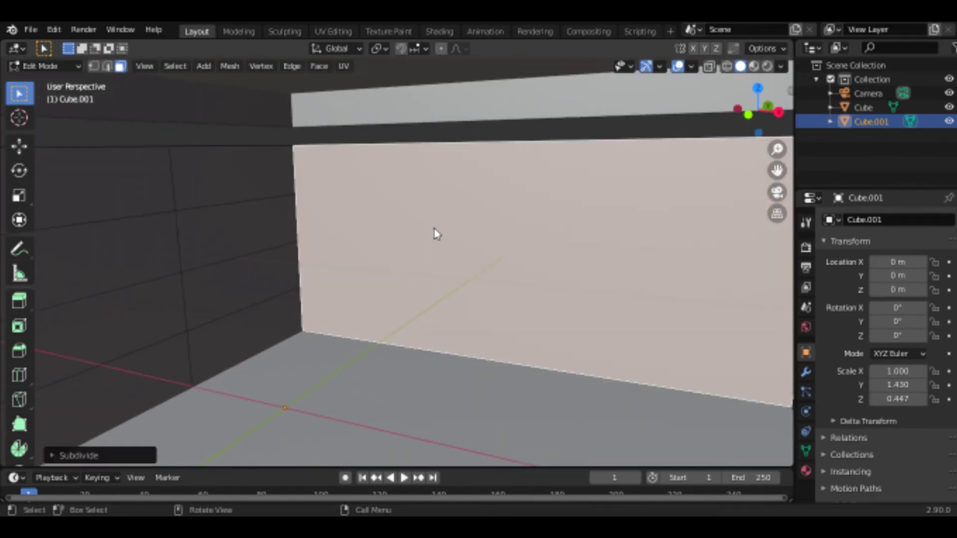
pyautogui.rightClick(436, 234)
pyautogui.click(426, 229)
# Subdivide the inner wall face again, then walk back until the whole box is visible
pyautogui.rightClick(425, 229)
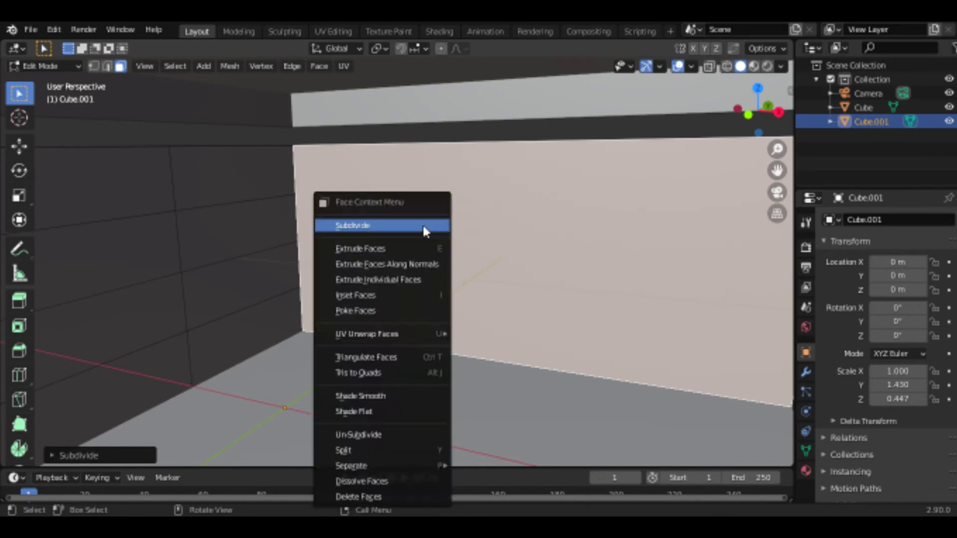
pyautogui.click(426, 229)
pyautogui.rightClick(422, 231)
pyautogui.click(418, 231)
pyautogui.rightClick(417, 231)
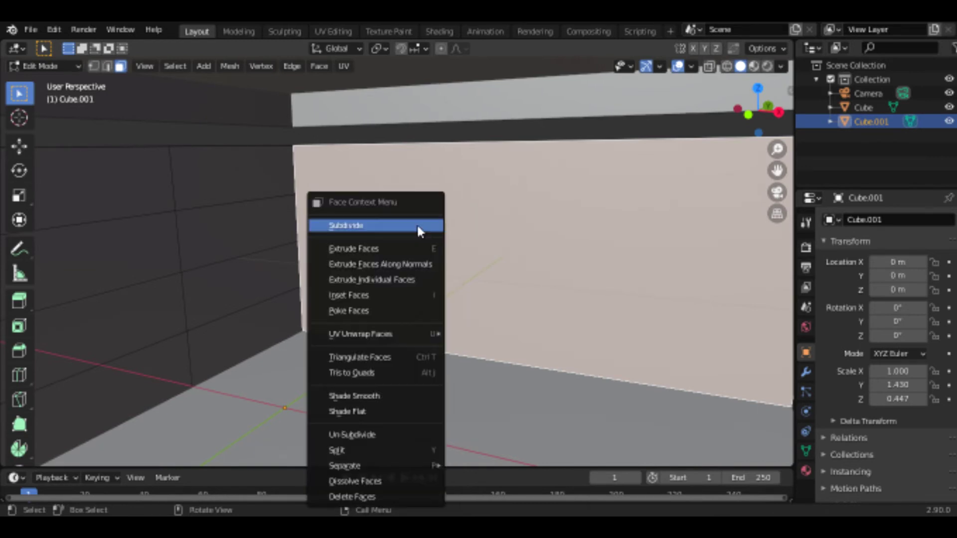
pyautogui.click(416, 227)
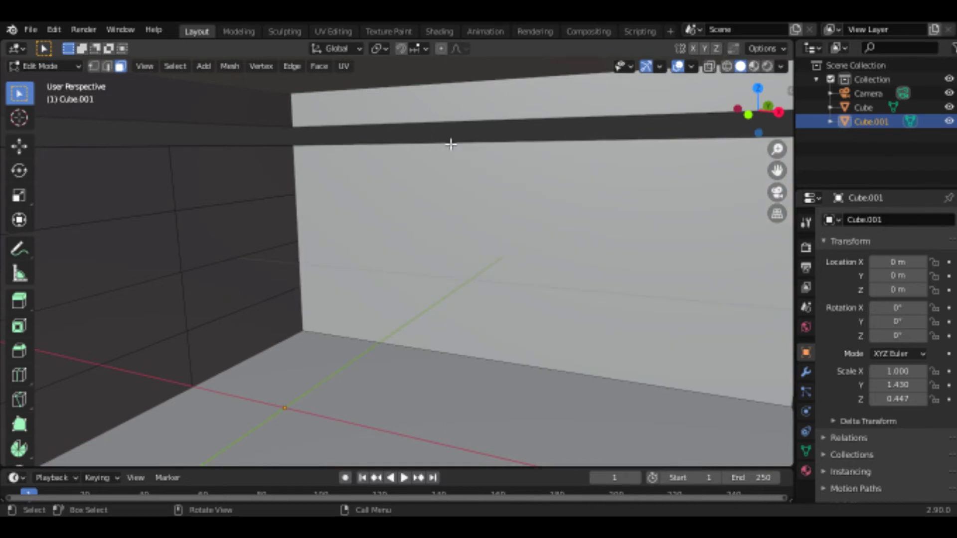
pyautogui.hotkey('shift', '`')
pyautogui.press('s')
pyautogui.press('Return')
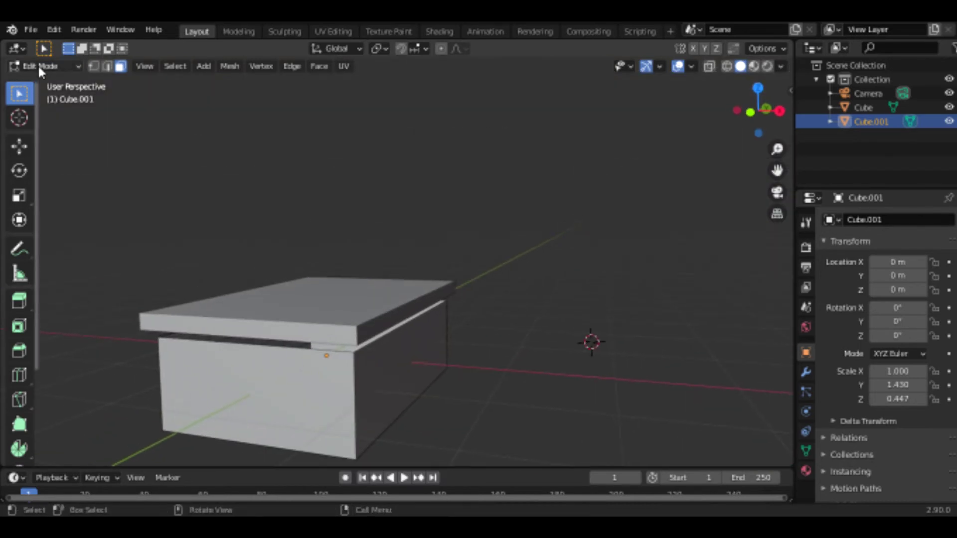
# Return to object mode, select the lid slab and move it down on Z onto the base
pyautogui.click(39, 66)
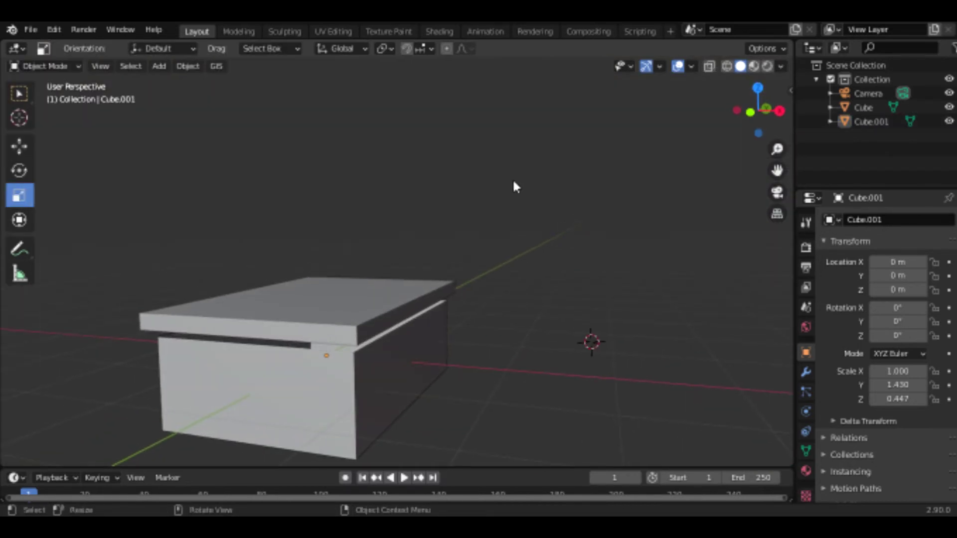
pyautogui.hotkey('shift', '`')
pyautogui.press('w')
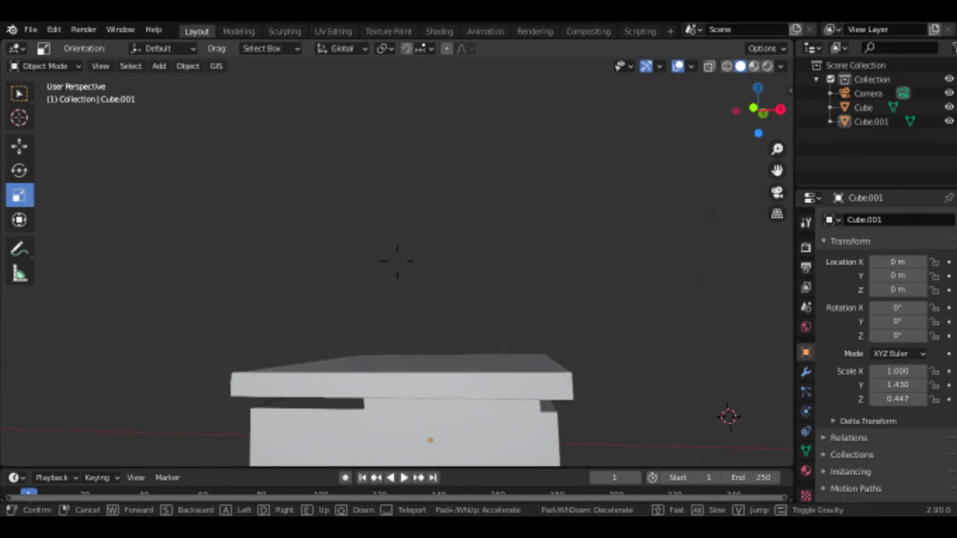
pyautogui.click(395, 263)
pyautogui.click(393, 296)
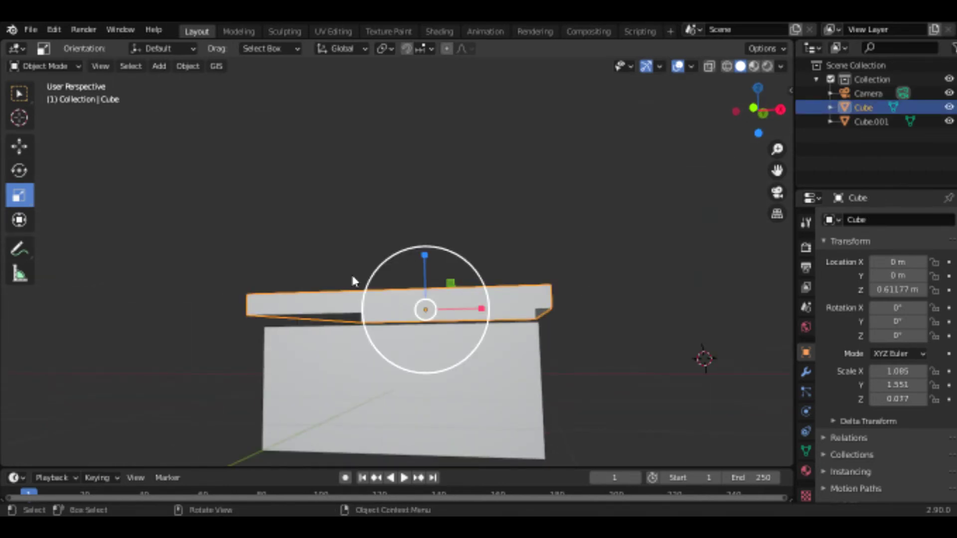
pyautogui.click(19, 145)
pyautogui.moveTo(425, 301); pyautogui.dragTo(425, 299)
# Scale the lid down so it is only slightly larger than the box base
pyautogui.hotkey('shift', '`')
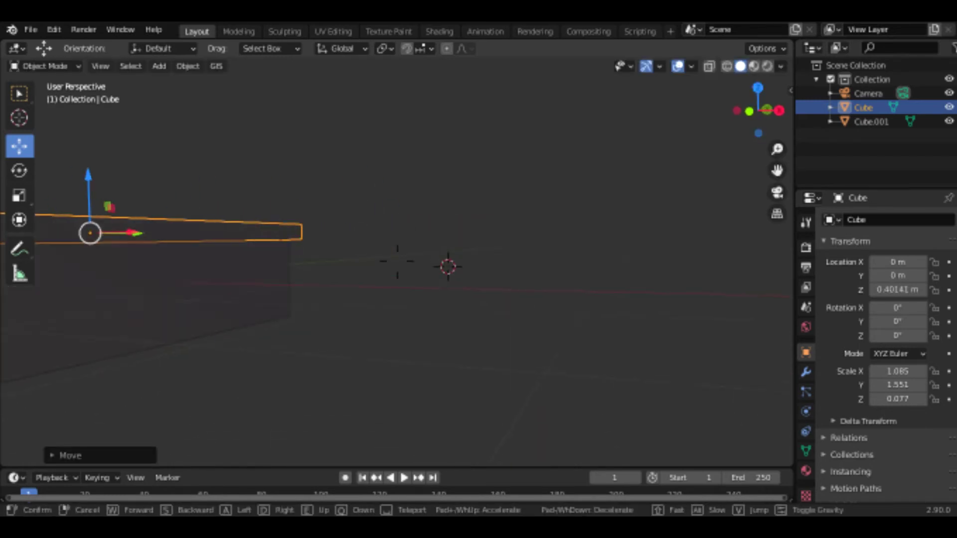
pyautogui.press('w')
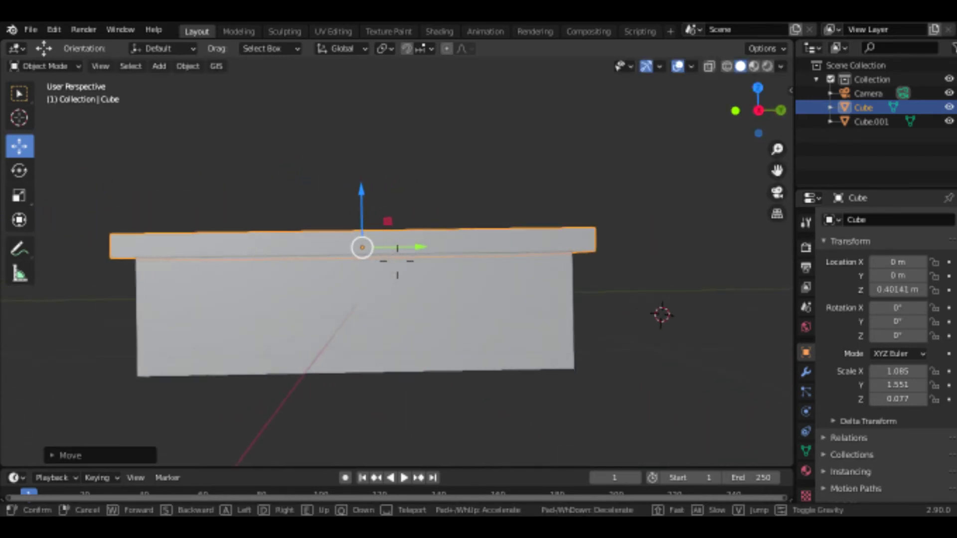
pyautogui.press('d')
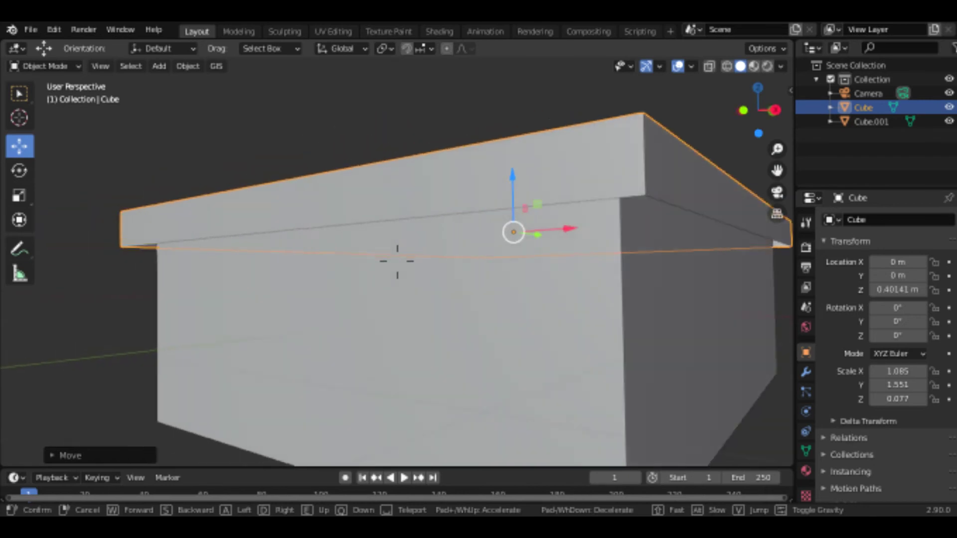
pyautogui.click(398, 260)
pyautogui.hotkey('shift', 'space')
pyautogui.press('s')
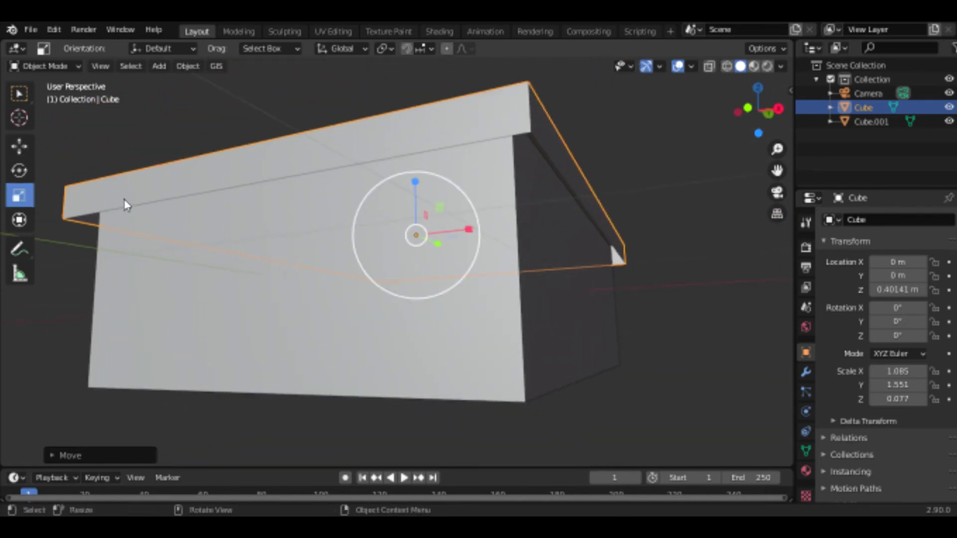
pyautogui.moveTo(441, 179); pyautogui.dragTo(432, 181)
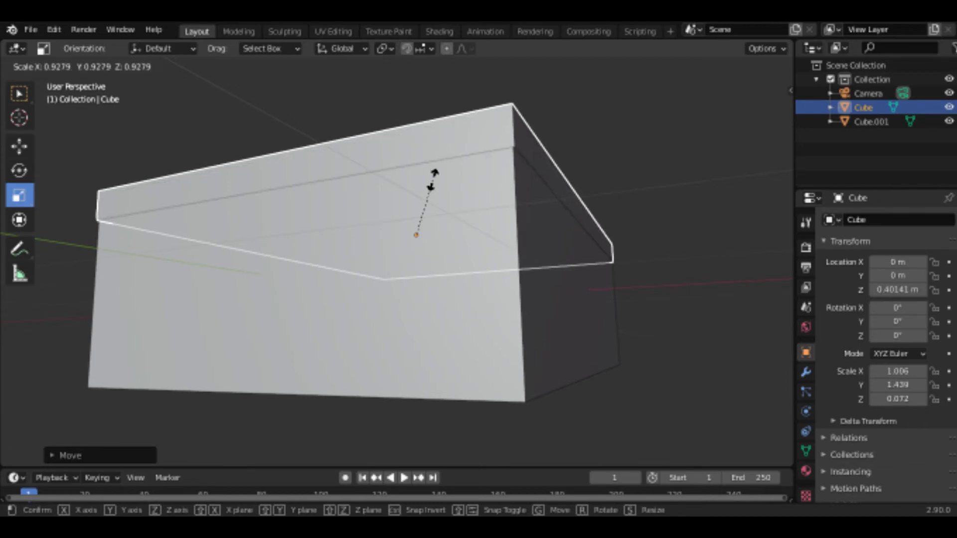
pyautogui.moveTo(432, 180); pyautogui.dragTo(432, 179)
# Clear the selection and fly the view back to inspect the whole box
pyautogui.click(558, 189)
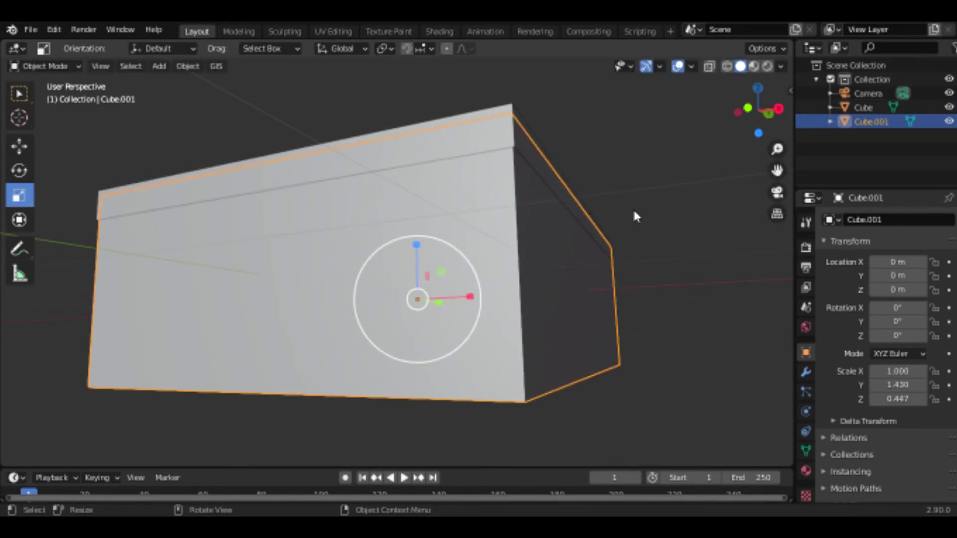
pyautogui.click(668, 206)
pyautogui.hotkey('shift', '`')
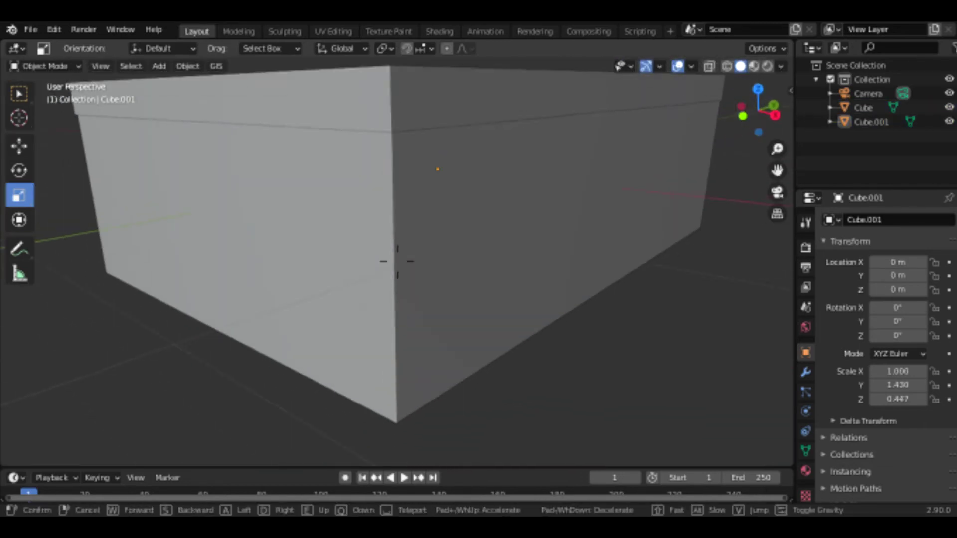
pyautogui.press('w')
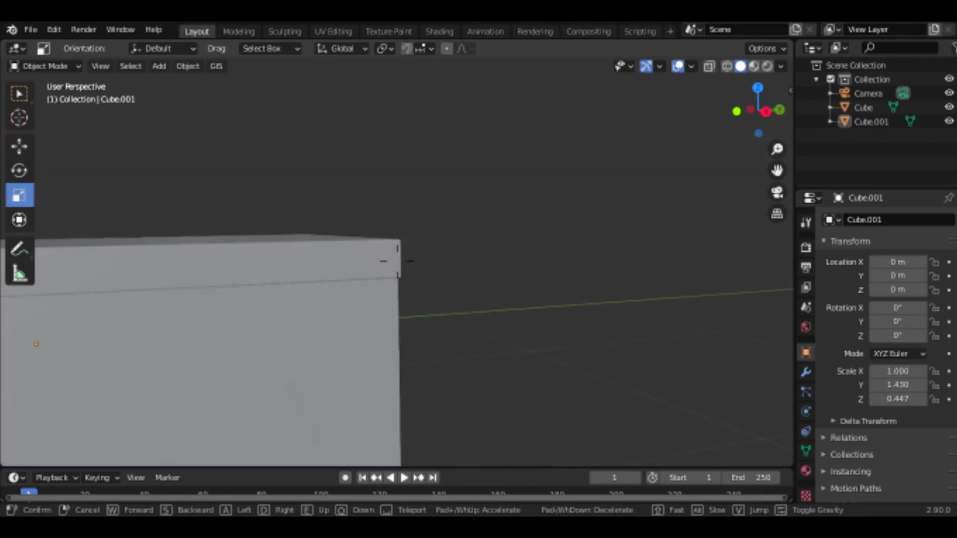
pyautogui.press('s')
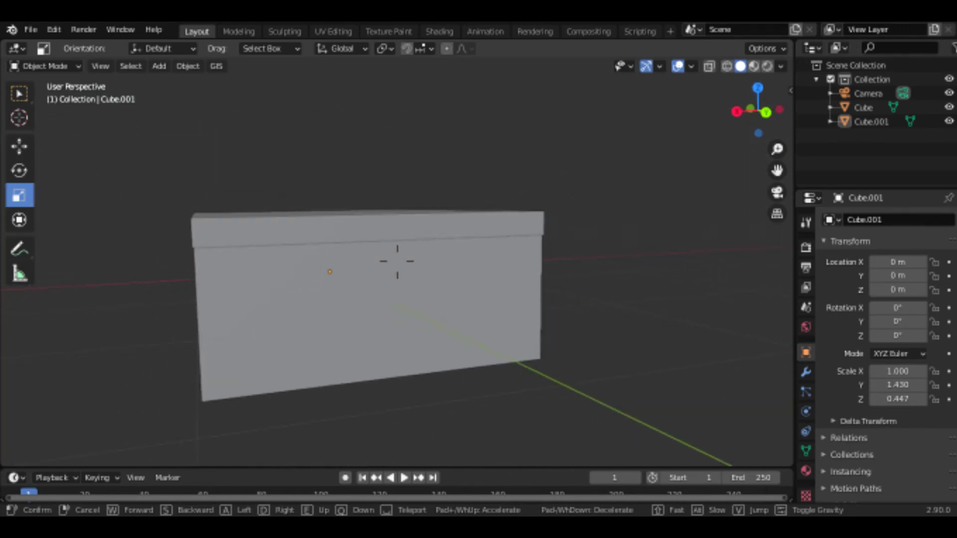
pyautogui.click(397, 260)
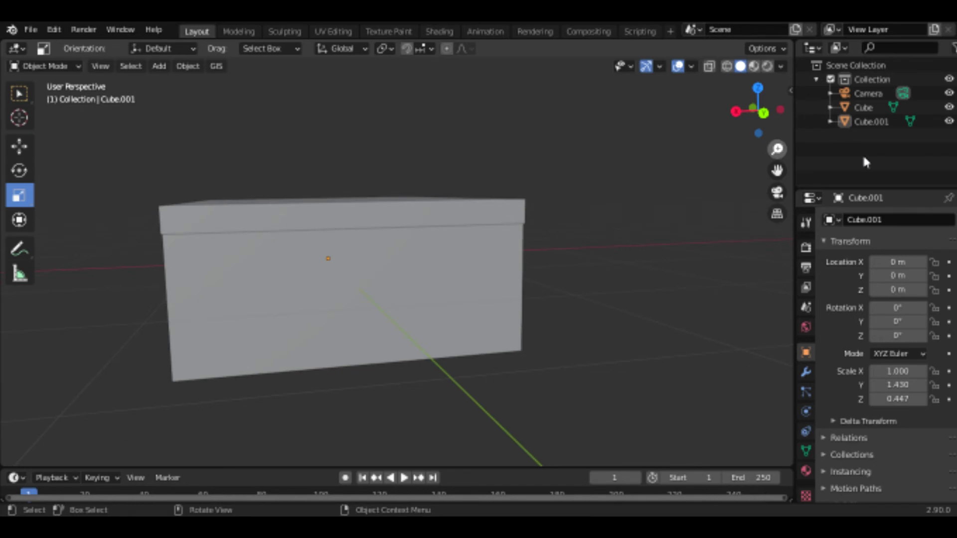
pyautogui.click(870, 121)
pyautogui.keyDown('shift'); pyautogui.click(864, 108); pyautogui.keyUp('shift')
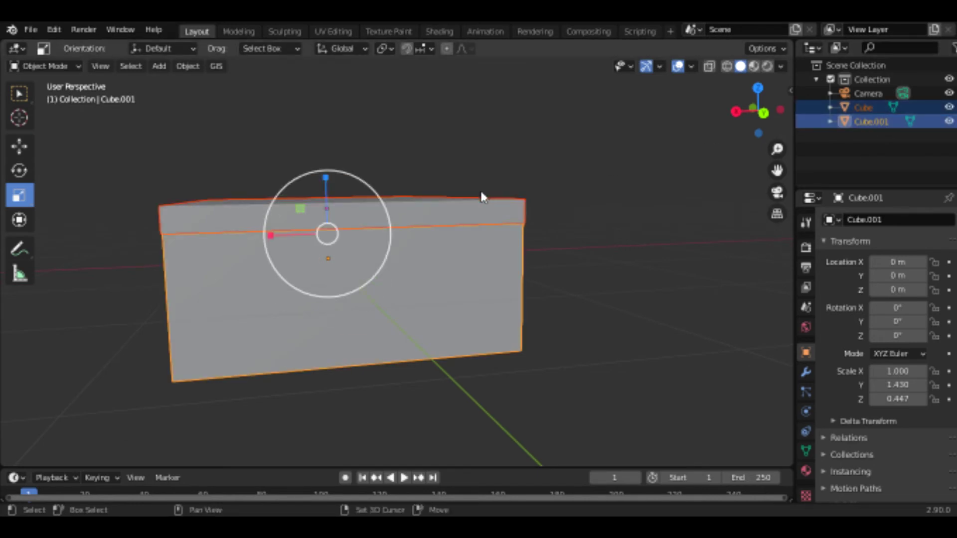
pyautogui.press('shift')
pyautogui.hotkey('ctrl', 'j')
pyautogui.click(531, 153)
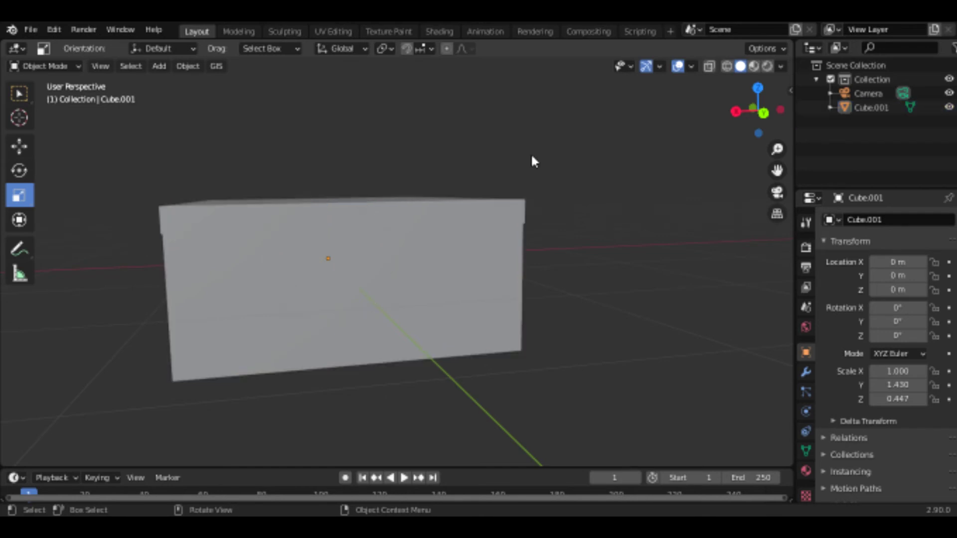
pyautogui.hotkey('shift', '`')
pyautogui.press('w')
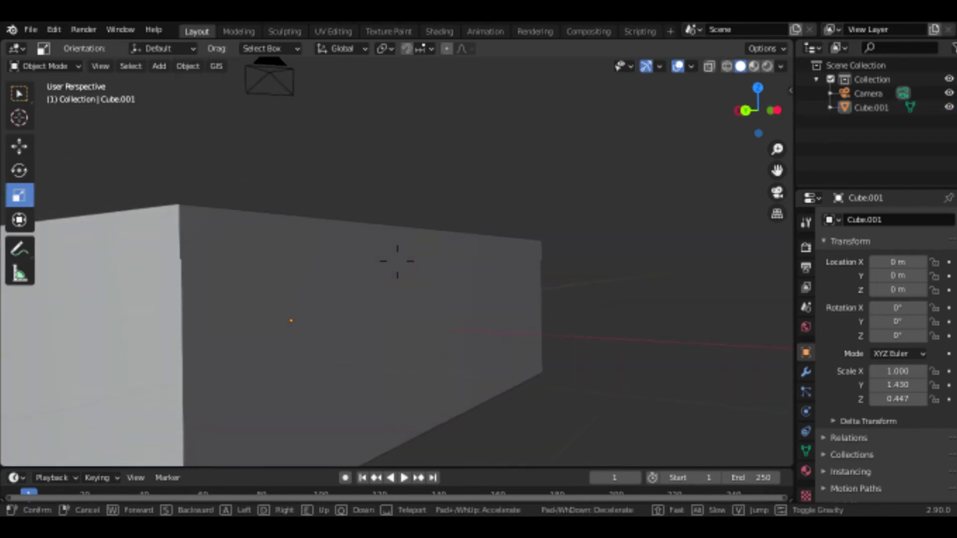
pyautogui.press('s')
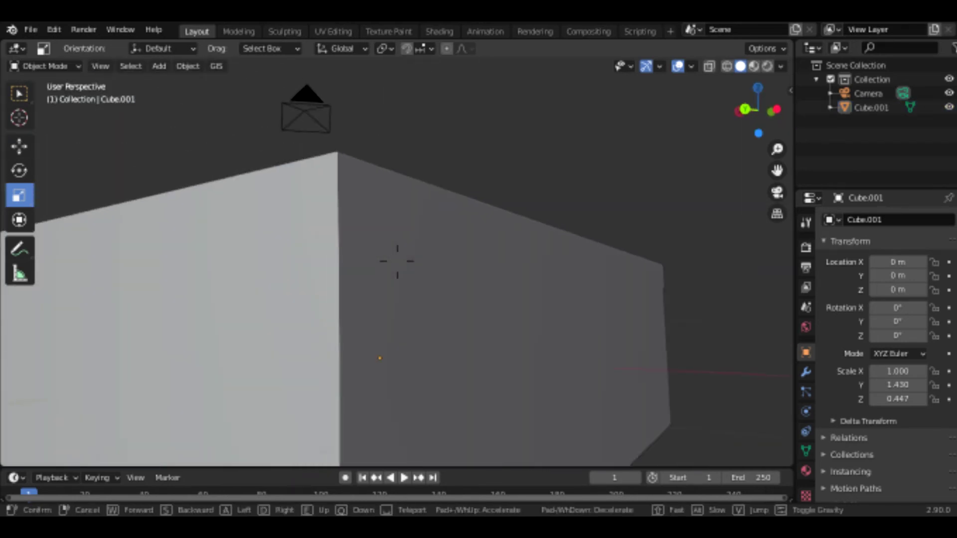
pyautogui.press('w')
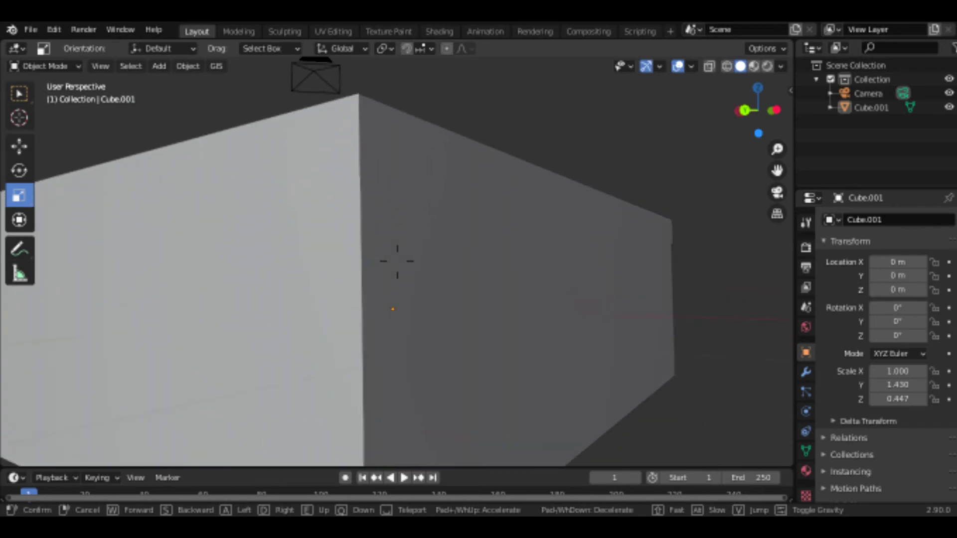
pyautogui.press('s')
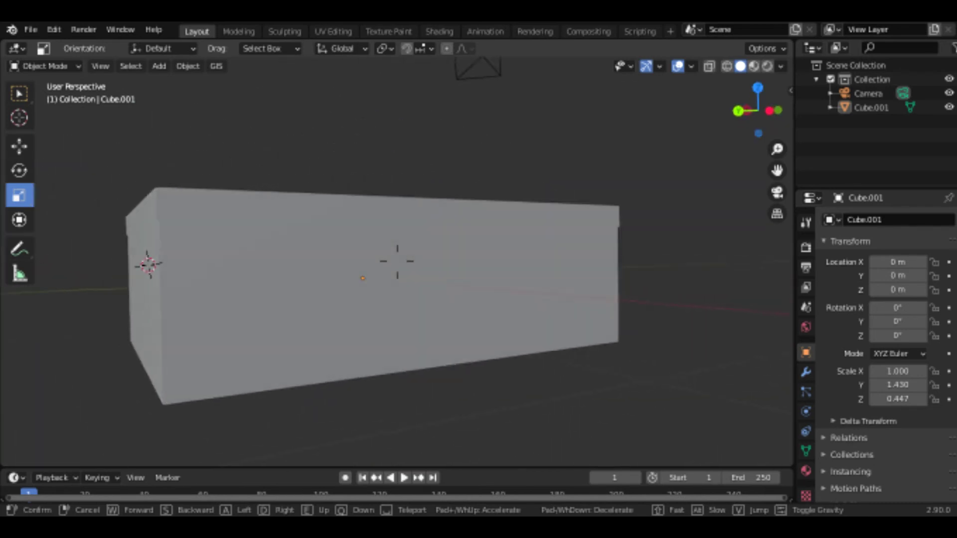
pyautogui.click(397, 261)
pyautogui.click(398, 244)
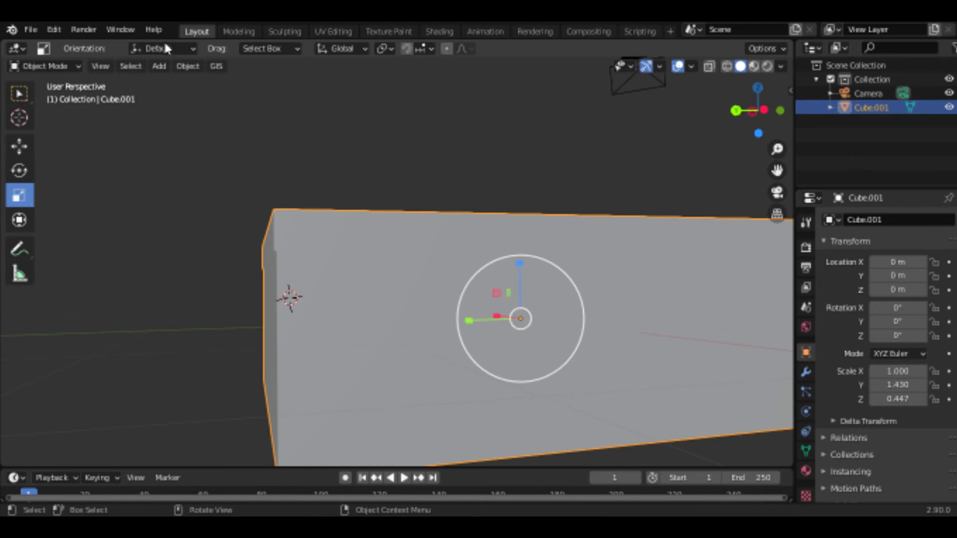
pyautogui.click(61, 31)
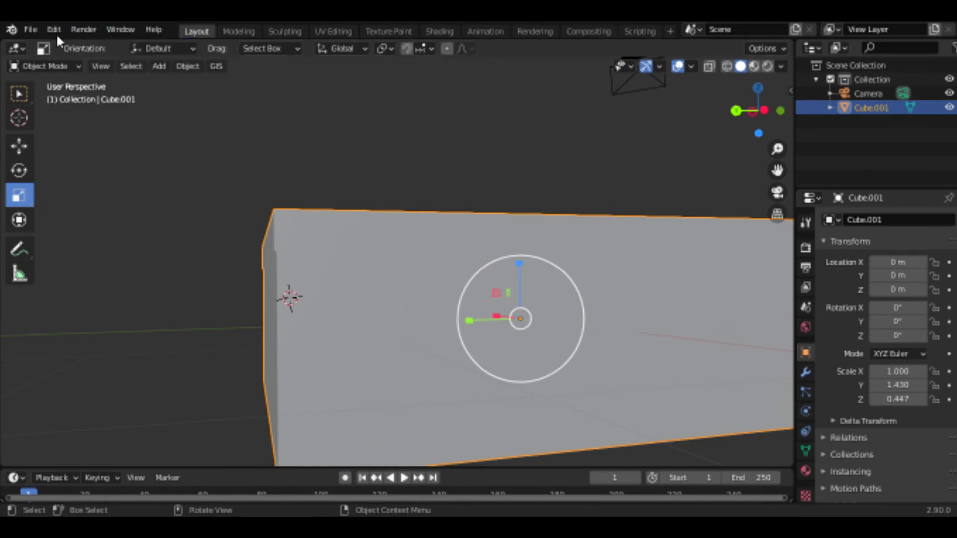
pyautogui.click(56, 30)
pyautogui.click(60, 44)
pyautogui.click(57, 33)
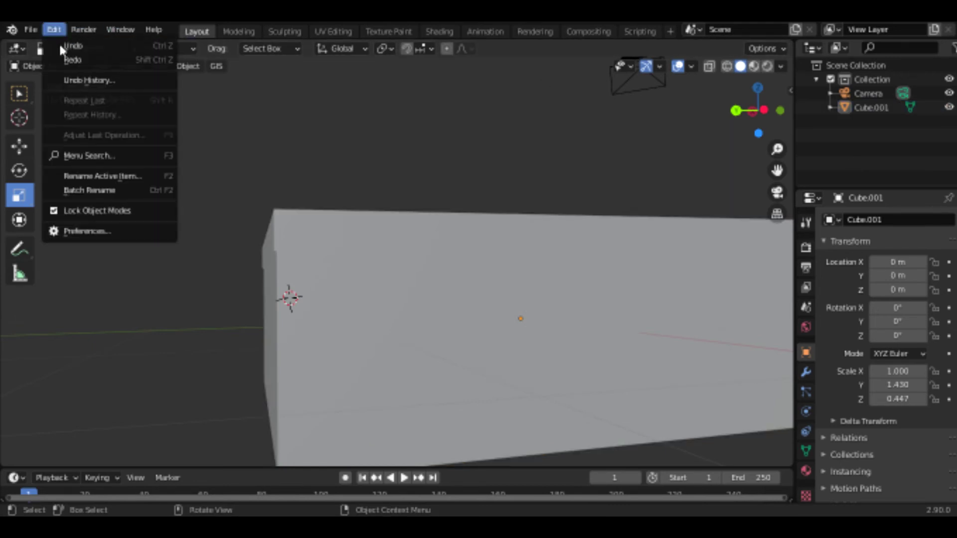
pyautogui.click(50, 34)
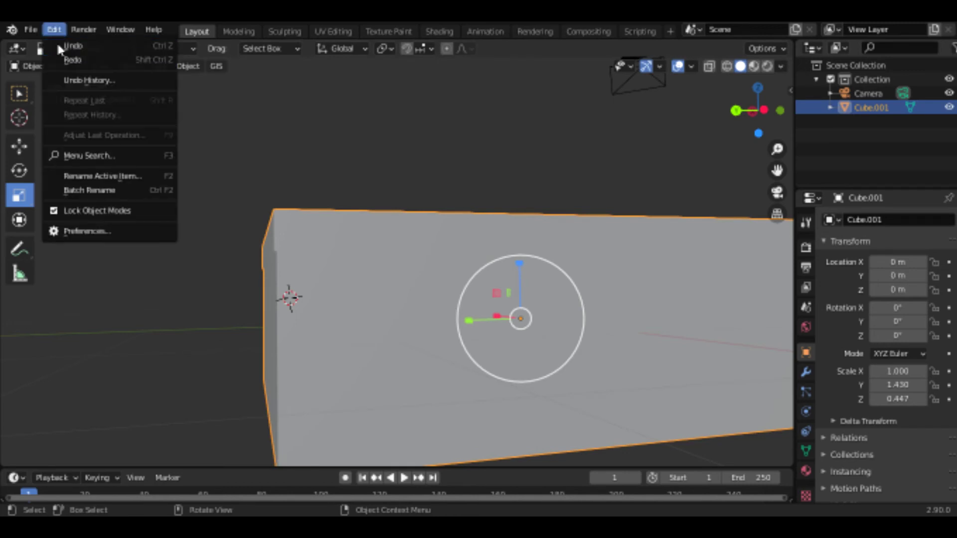
pyautogui.click(57, 45)
pyautogui.click(218, 66)
pyautogui.click(412, 167)
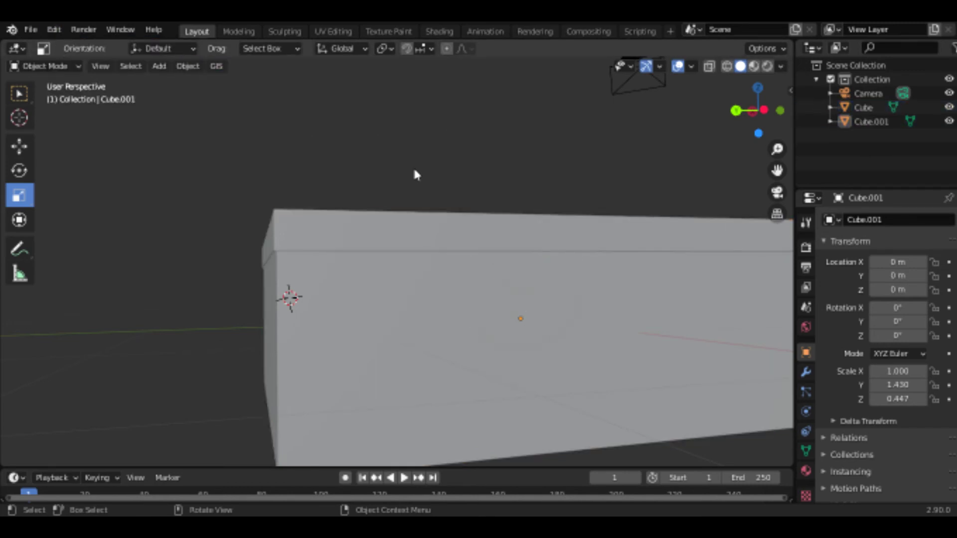
pyautogui.click(403, 214)
# Raise the lid along Z to about 0.41 m, resting on the base
pyautogui.click(21, 150)
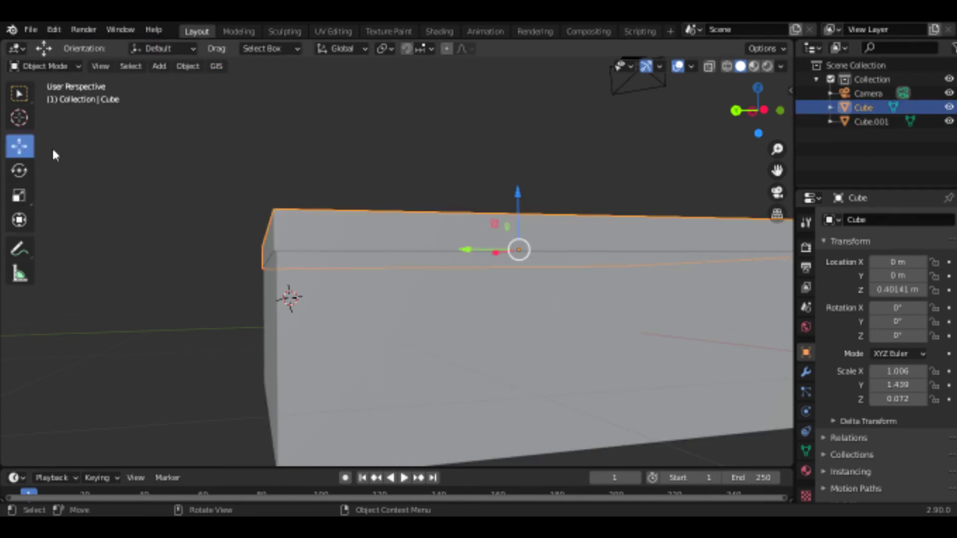
pyautogui.moveTo(518, 214)
pyautogui.mouseDown()
pyautogui.moveTo(529, 191)
pyautogui.moveTo(528, 204)
pyautogui.mouseUp()
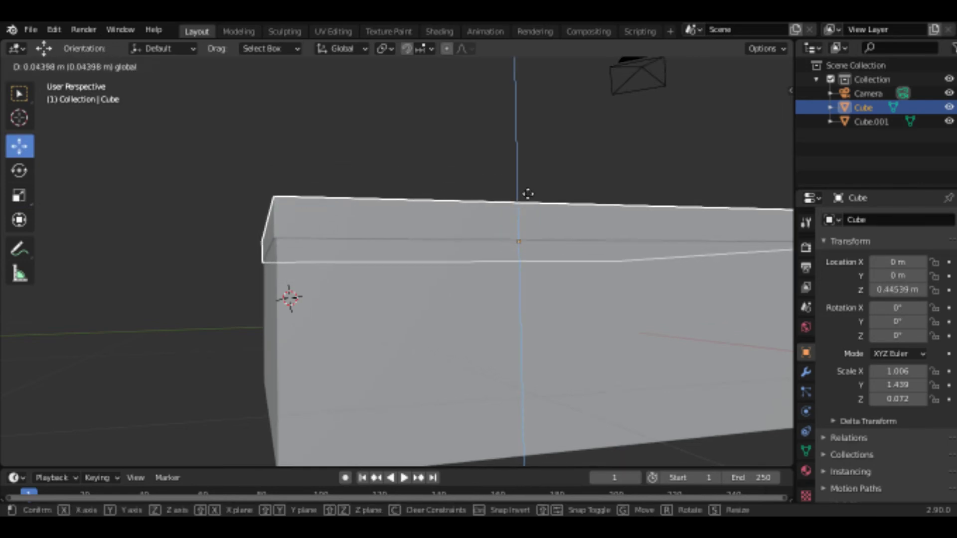
pyautogui.moveTo(528, 204); pyautogui.dragTo(530, 205)
pyautogui.click(431, 146)
# Walk the view back and to the right to inspect the capped box
pyautogui.hotkey('shift', '`')
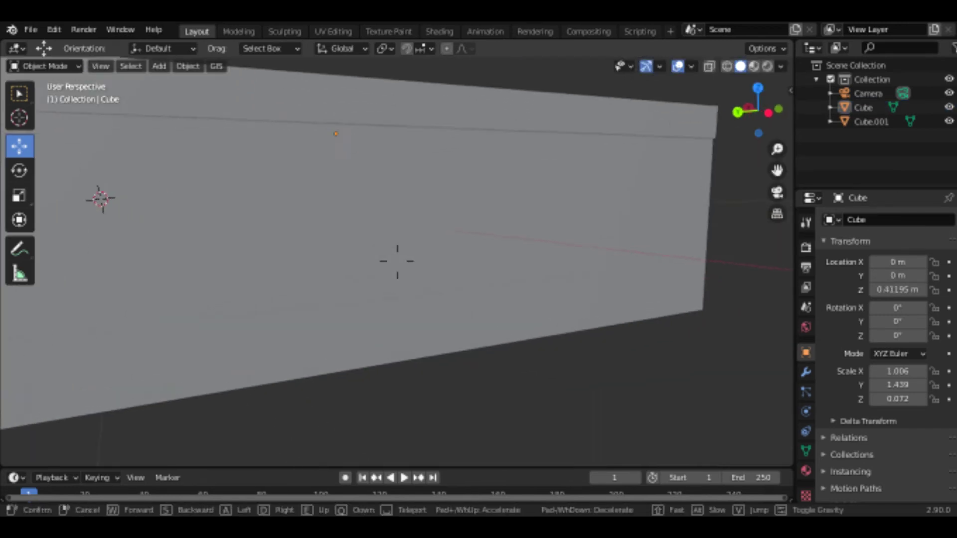
pyautogui.press('s')
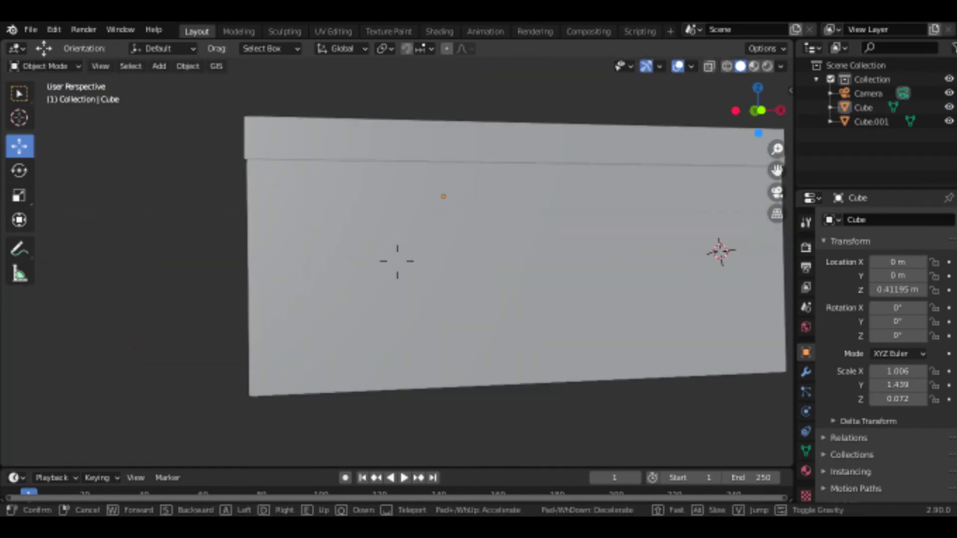
pyautogui.press('d')
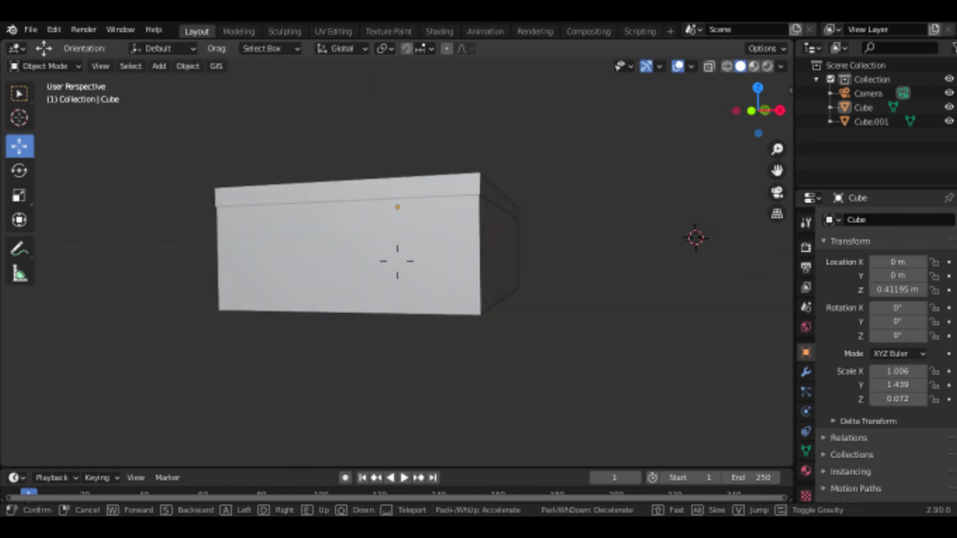
pyautogui.press('d')
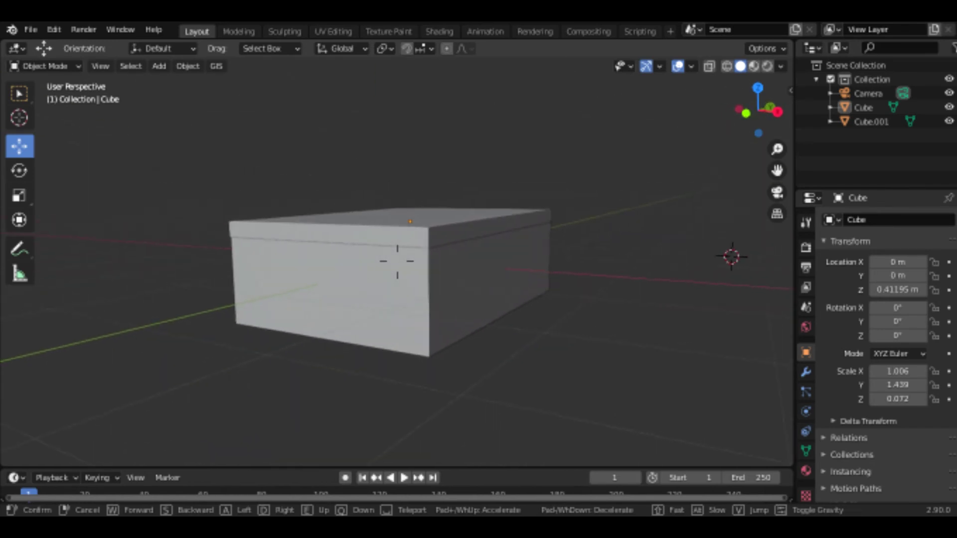
pyautogui.click(396, 261)
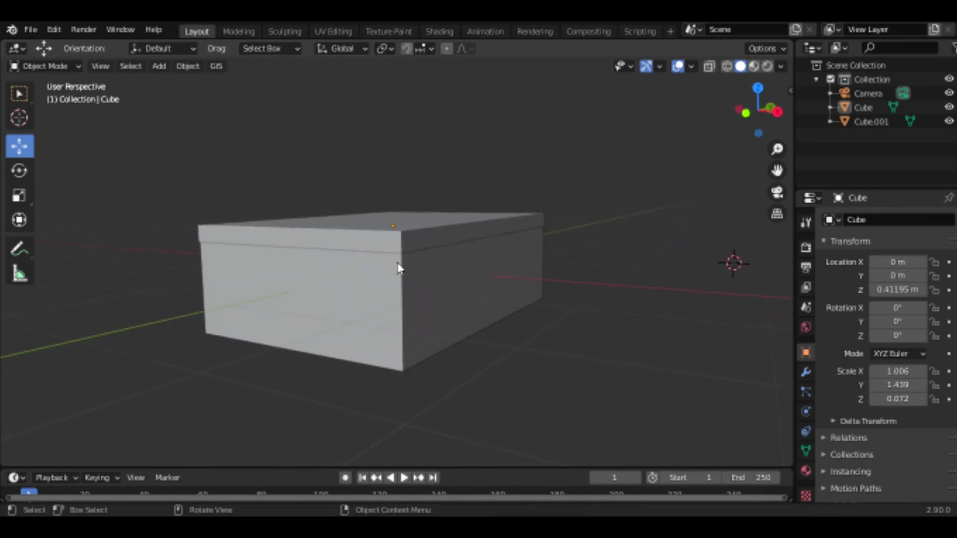